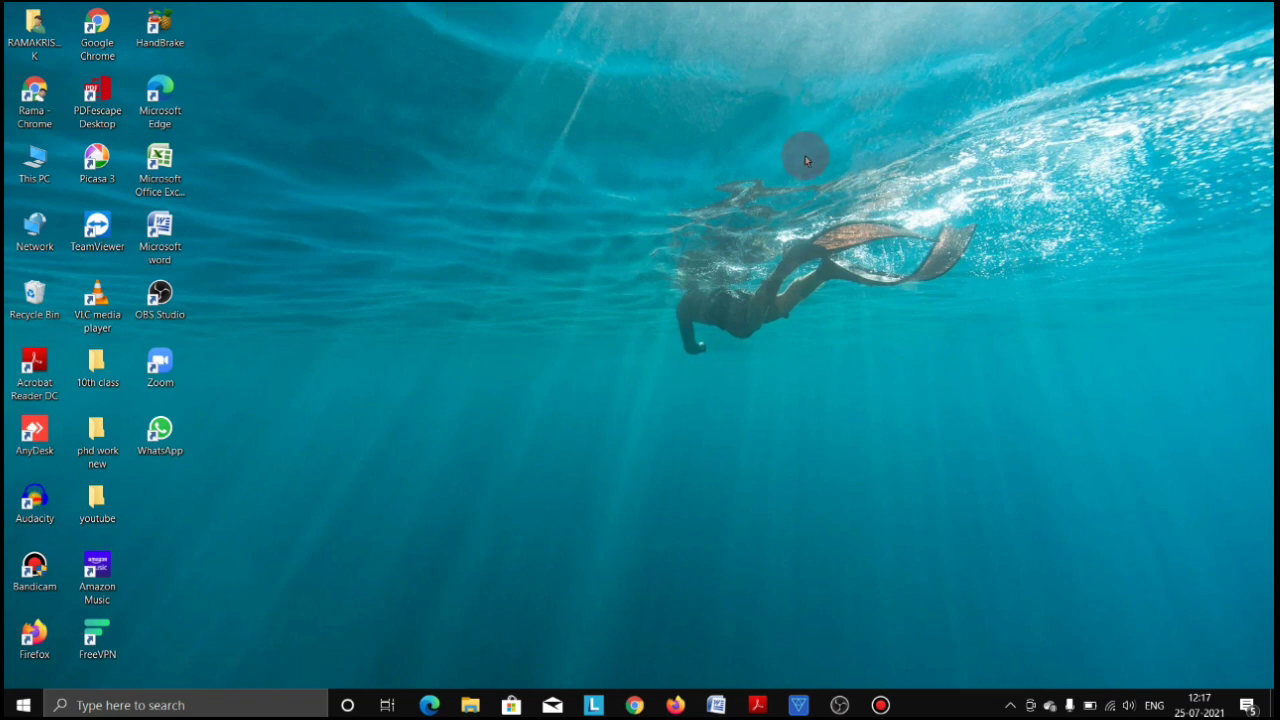
Step: Search Google in Chrome for obs studio, view the obsproject.com home page, and close the browser
left_click(635, 705)
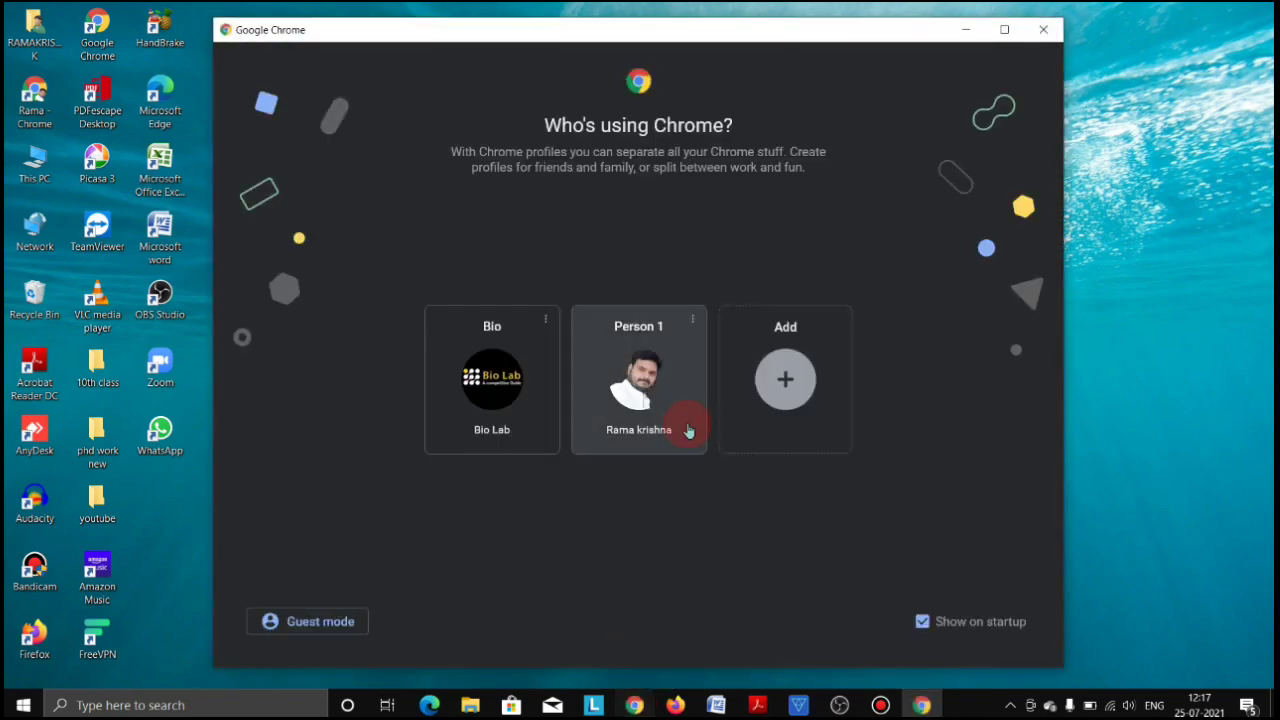
left_click(676, 393)
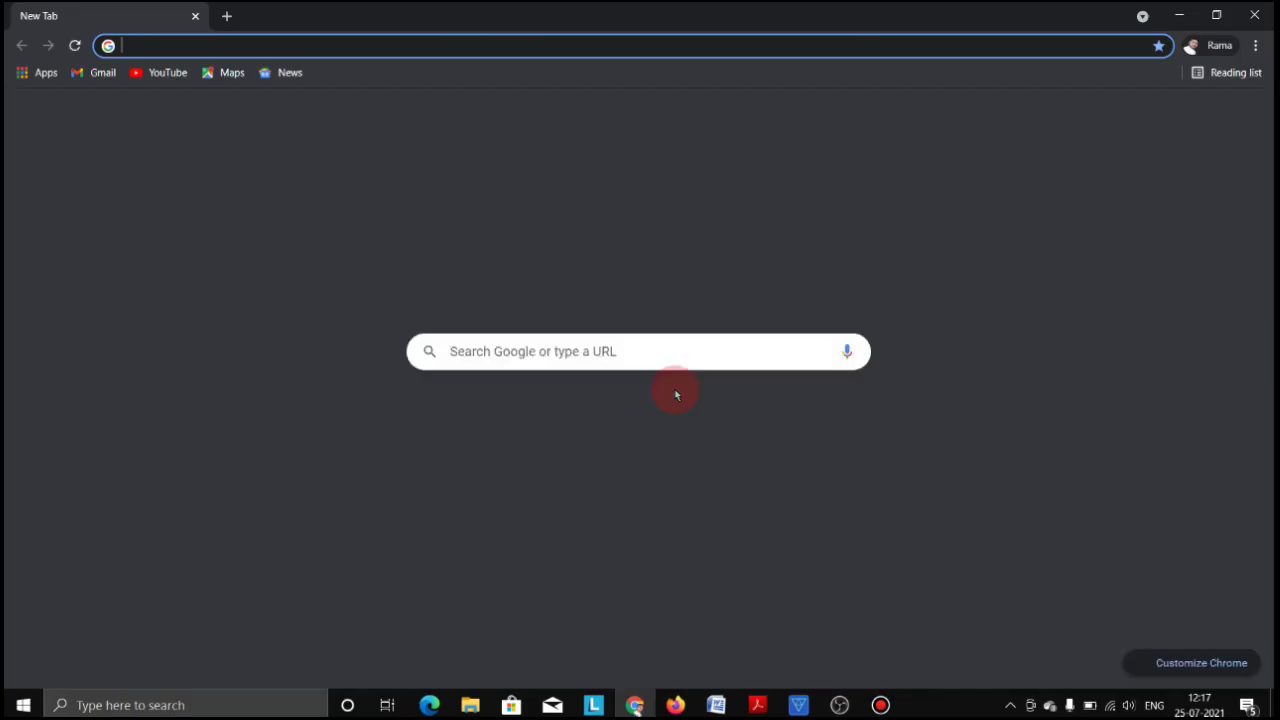
left_click(656, 350)
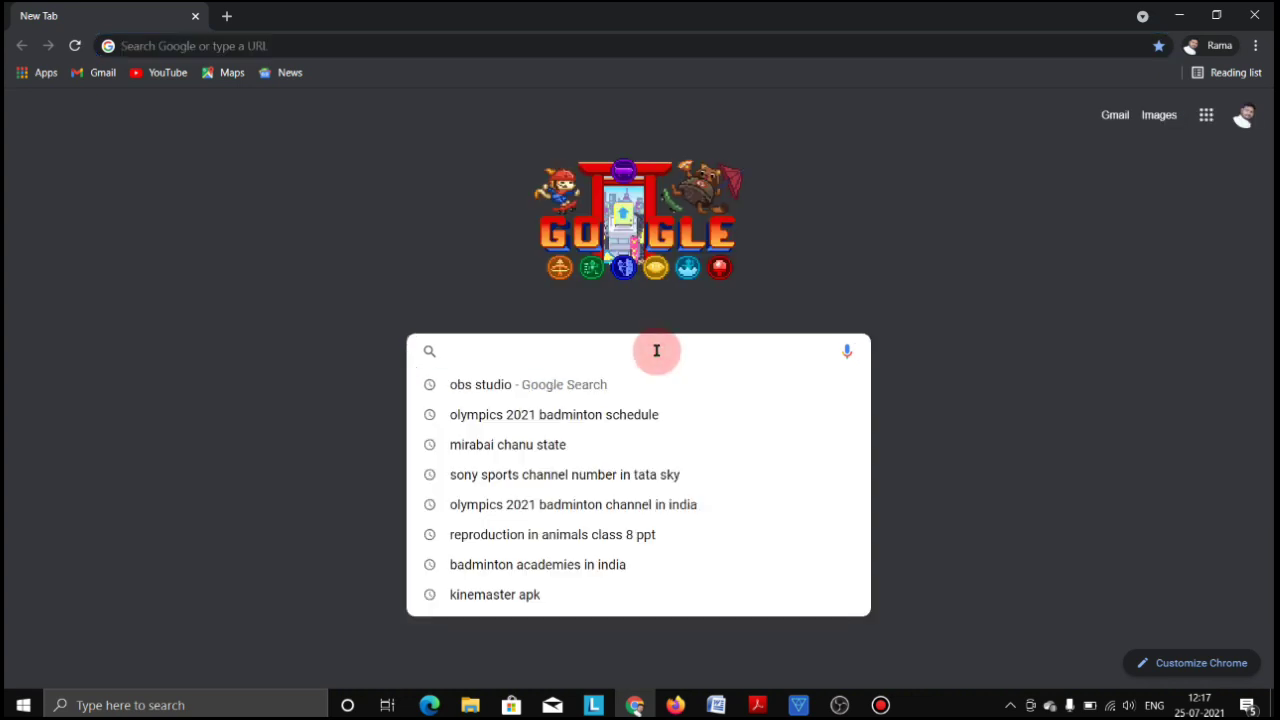
type("obs")
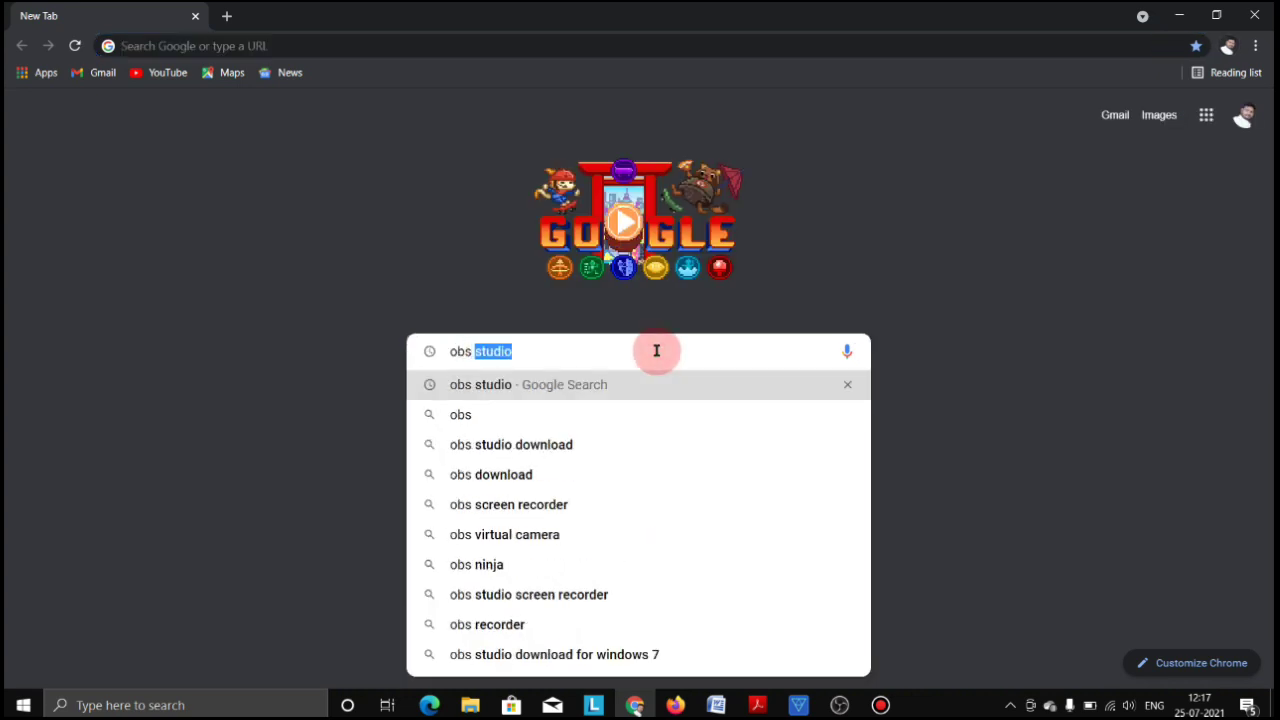
left_click(491, 388)
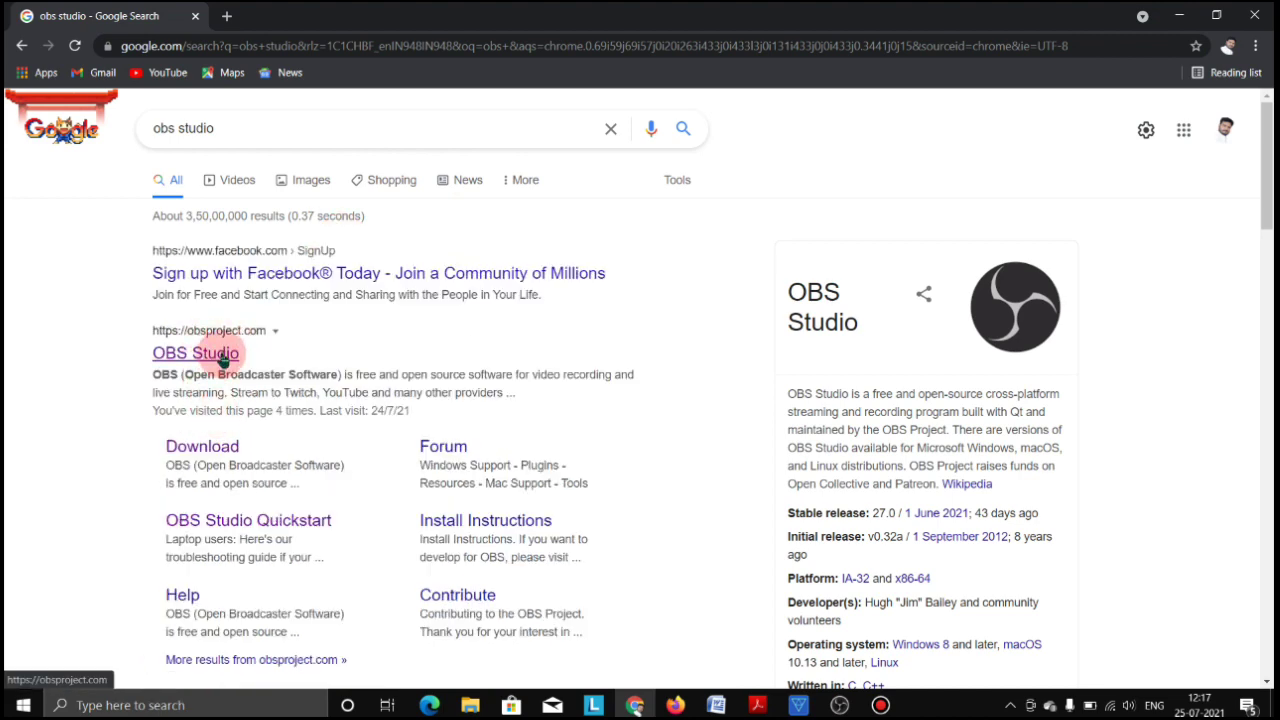
left_click(222, 356)
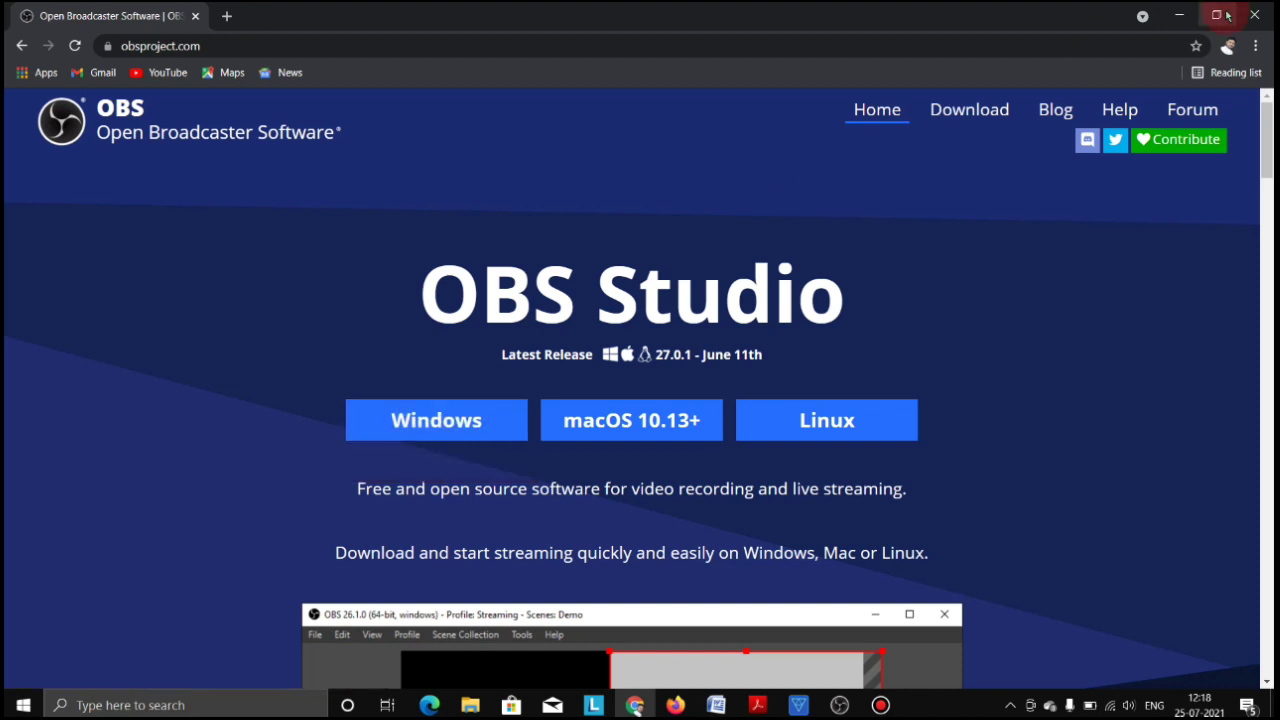
left_click(1256, 14)
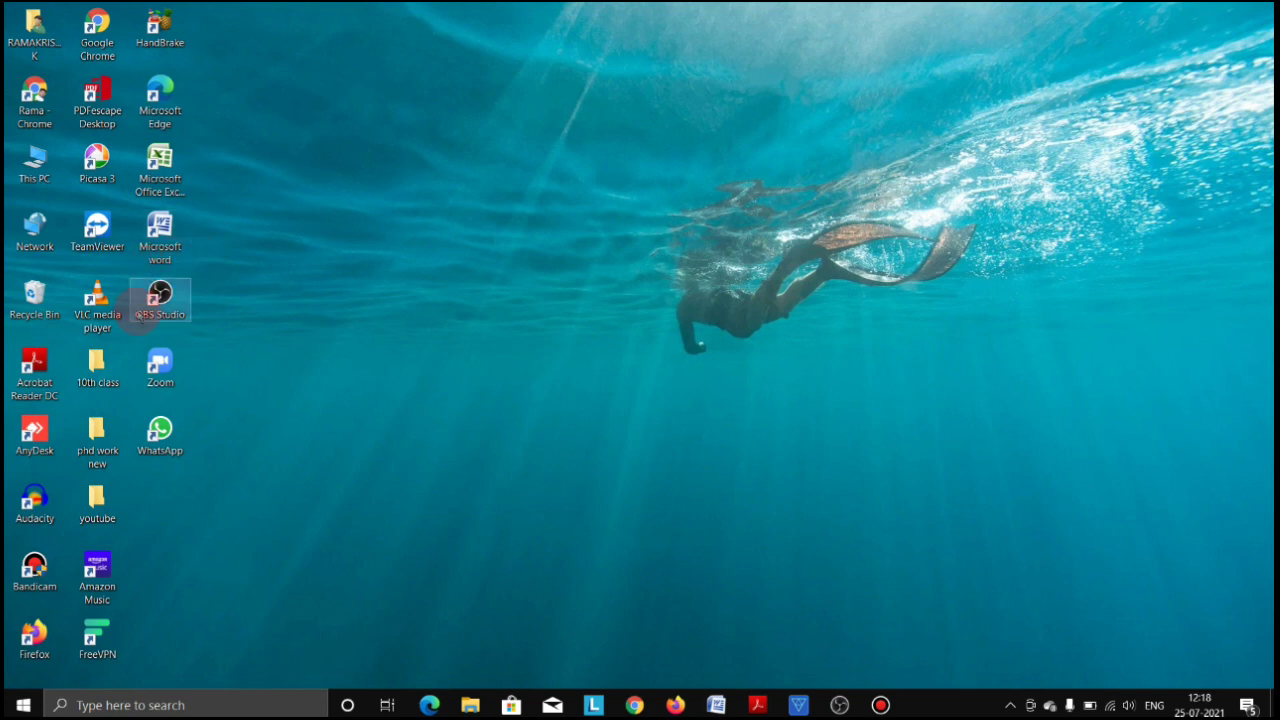
Step: Launch OBS Studio from the desktop and minimise its window
double_click(180, 300)
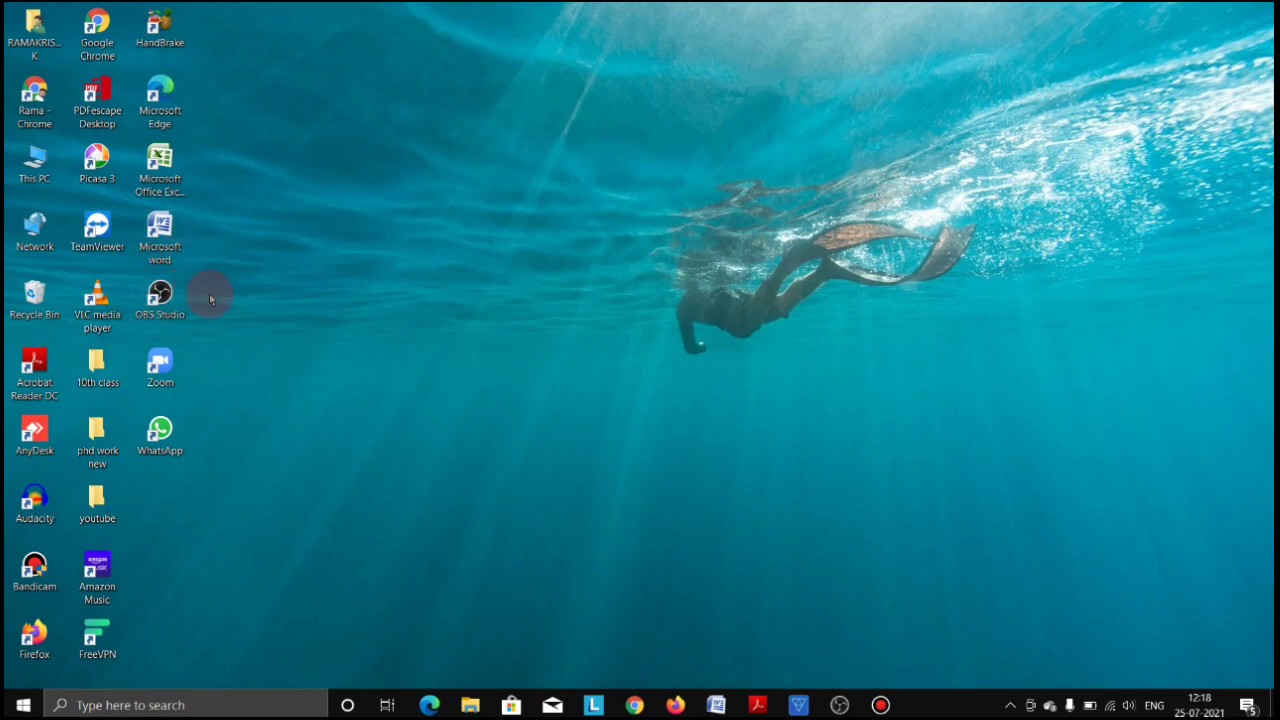
double_click(160, 300)
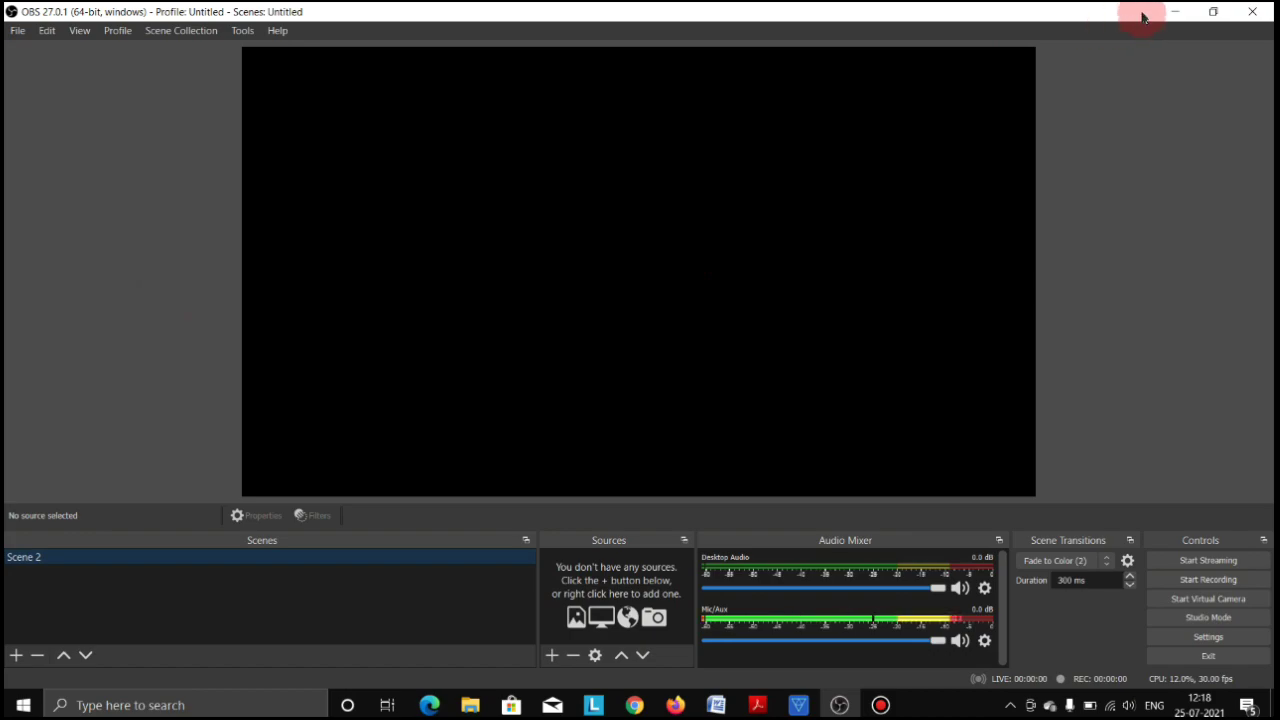
left_click(1176, 11)
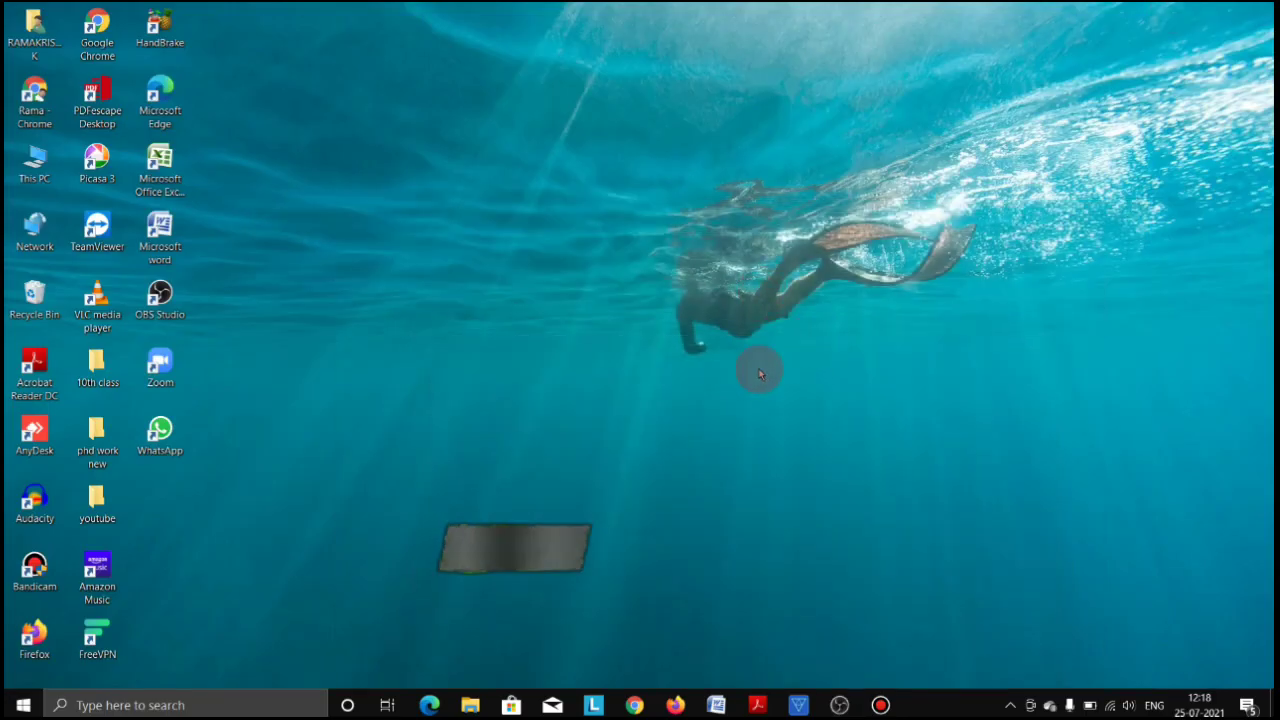
Step: Open the recent file life processes ppt NEW 2 in Adobe Acrobat Reader and switch back to OBS Studio
left_click(757, 705)
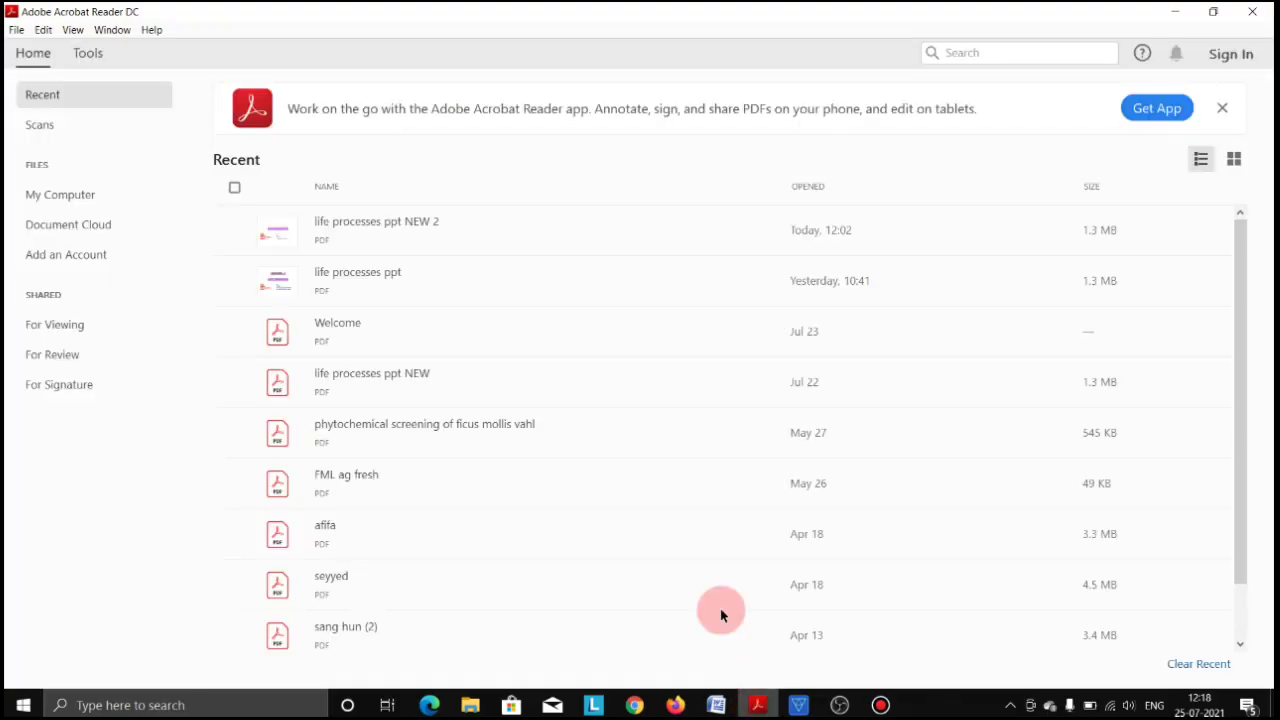
left_click(488, 232)
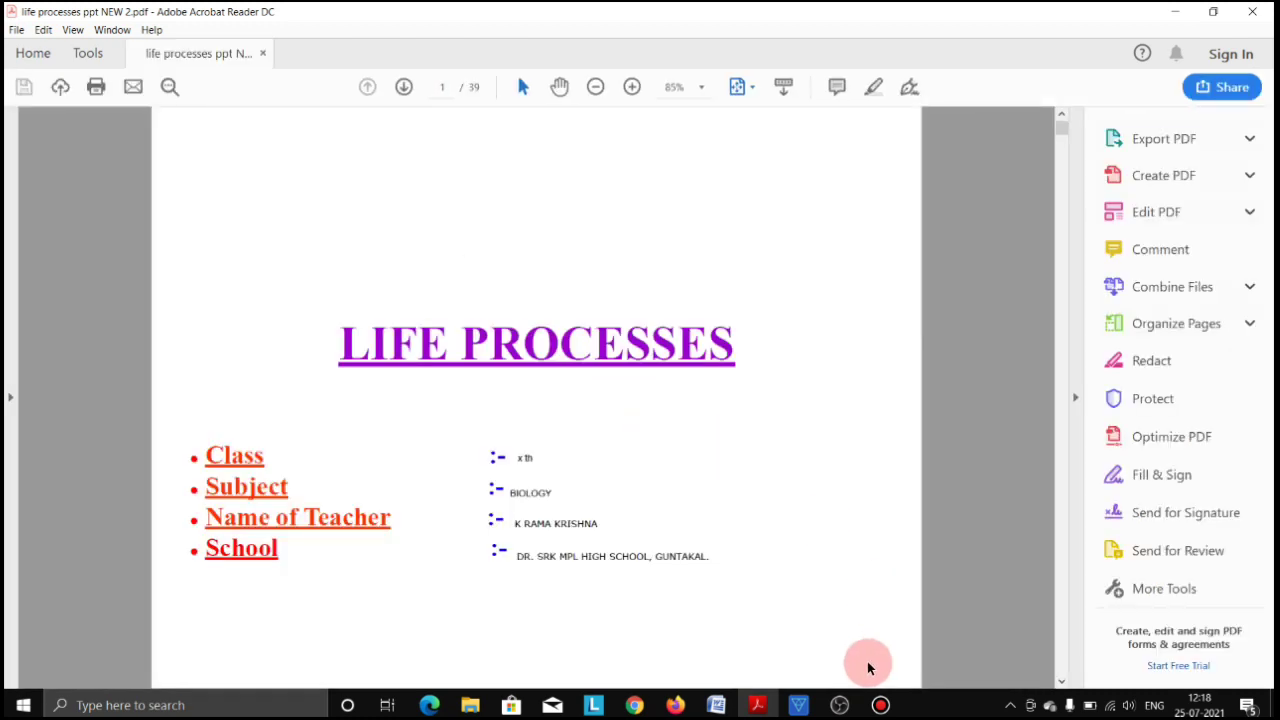
mouse_move(846, 697)
left_click(844, 646)
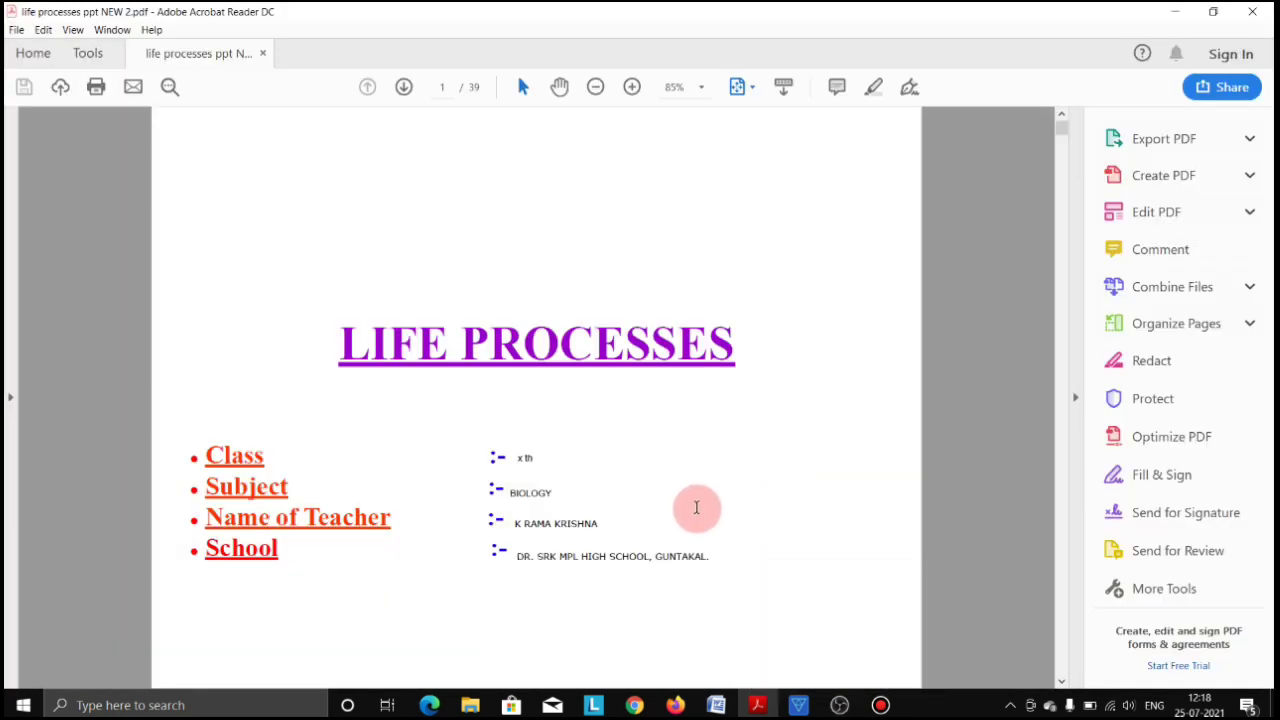
mouse_move(840, 703)
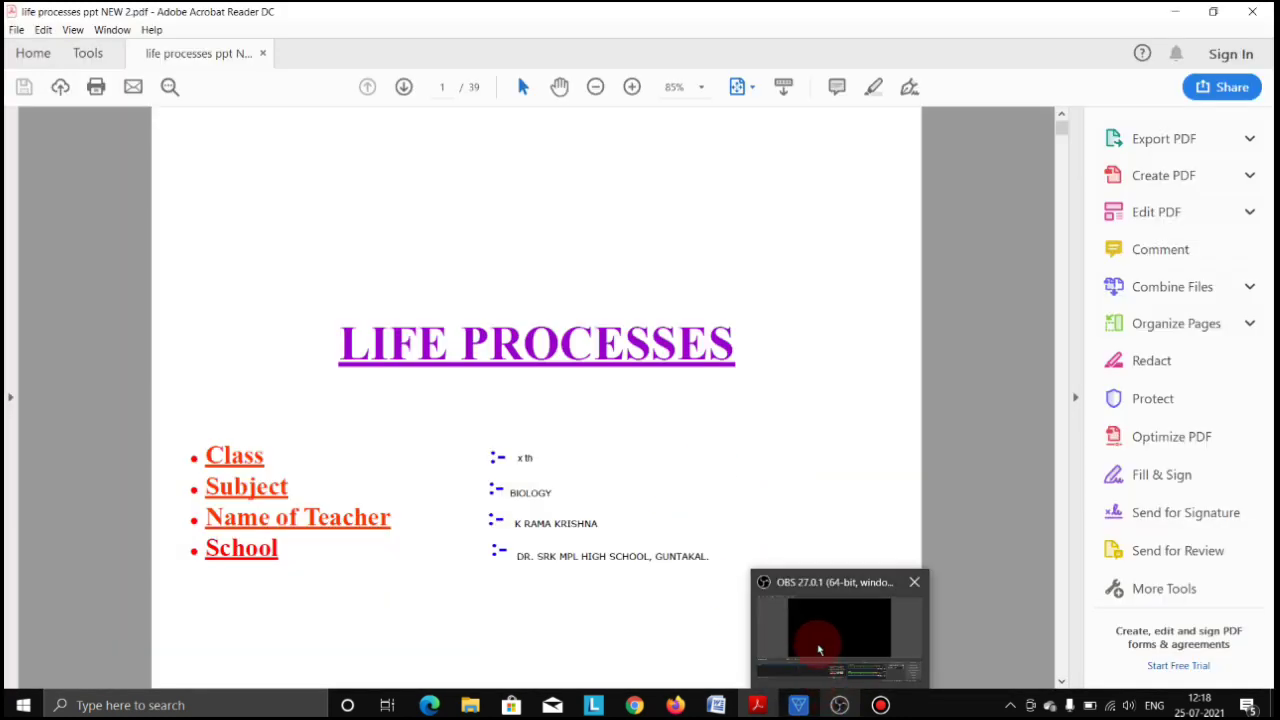
left_click(820, 645)
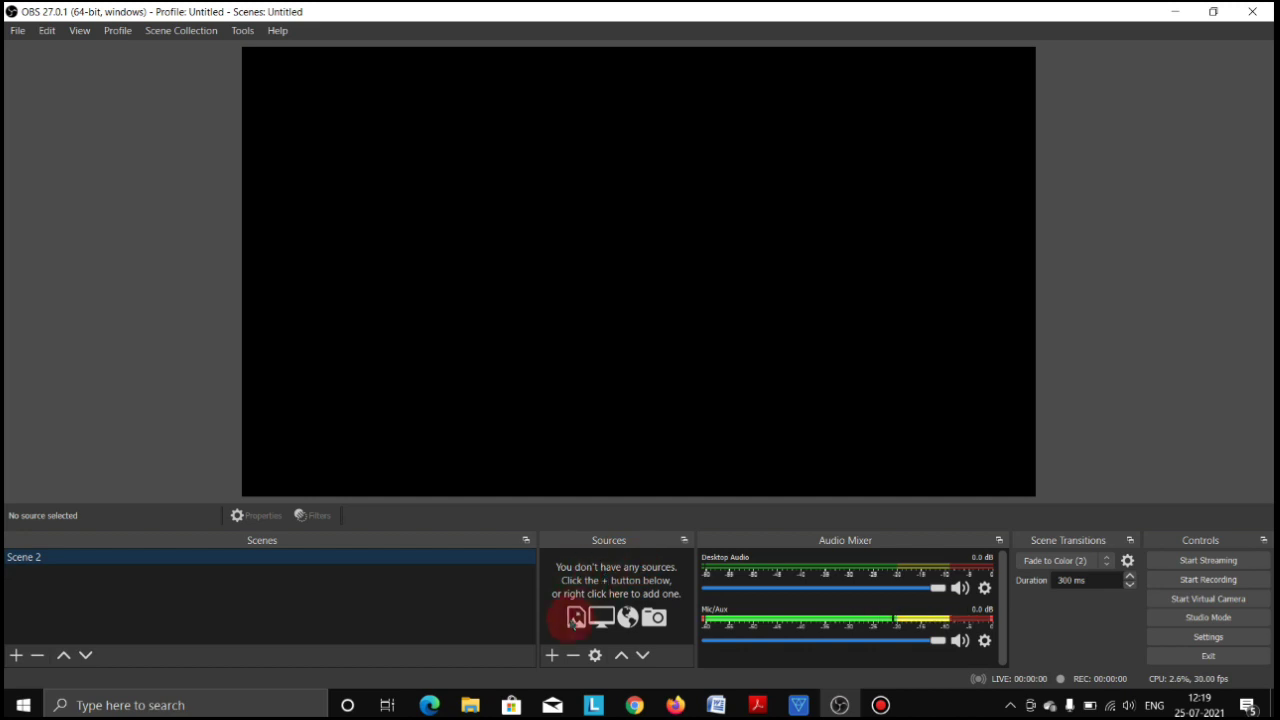
Step: Add a new Video Capture Device source using USB Video Device, and place it slightly enlarged in the canvas's lower-right corner
left_click(552, 656)
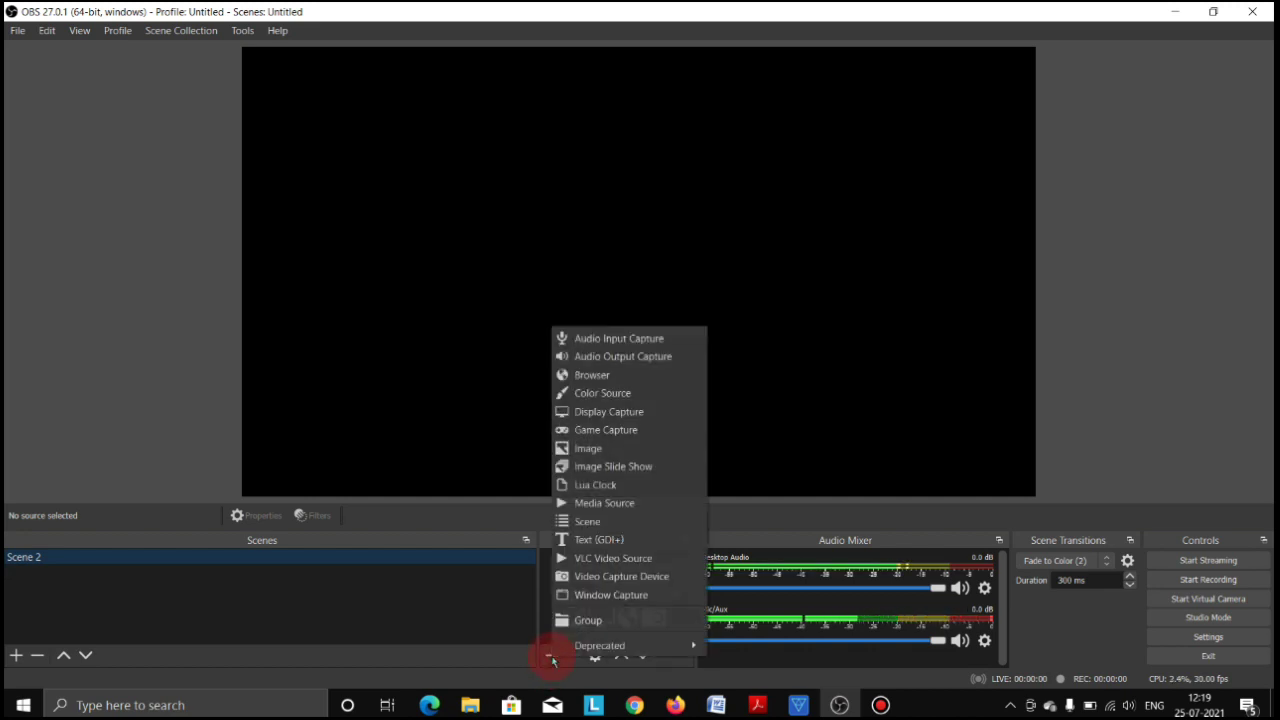
left_click(664, 583)
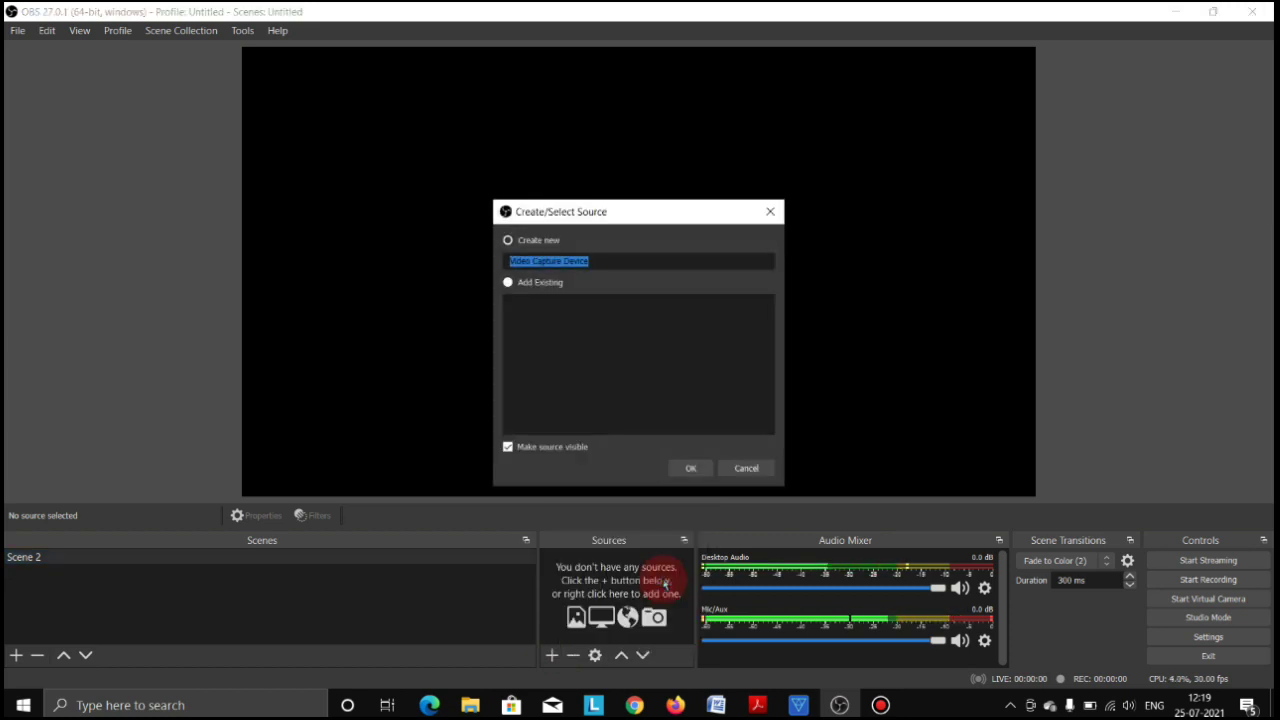
left_click(689, 468)
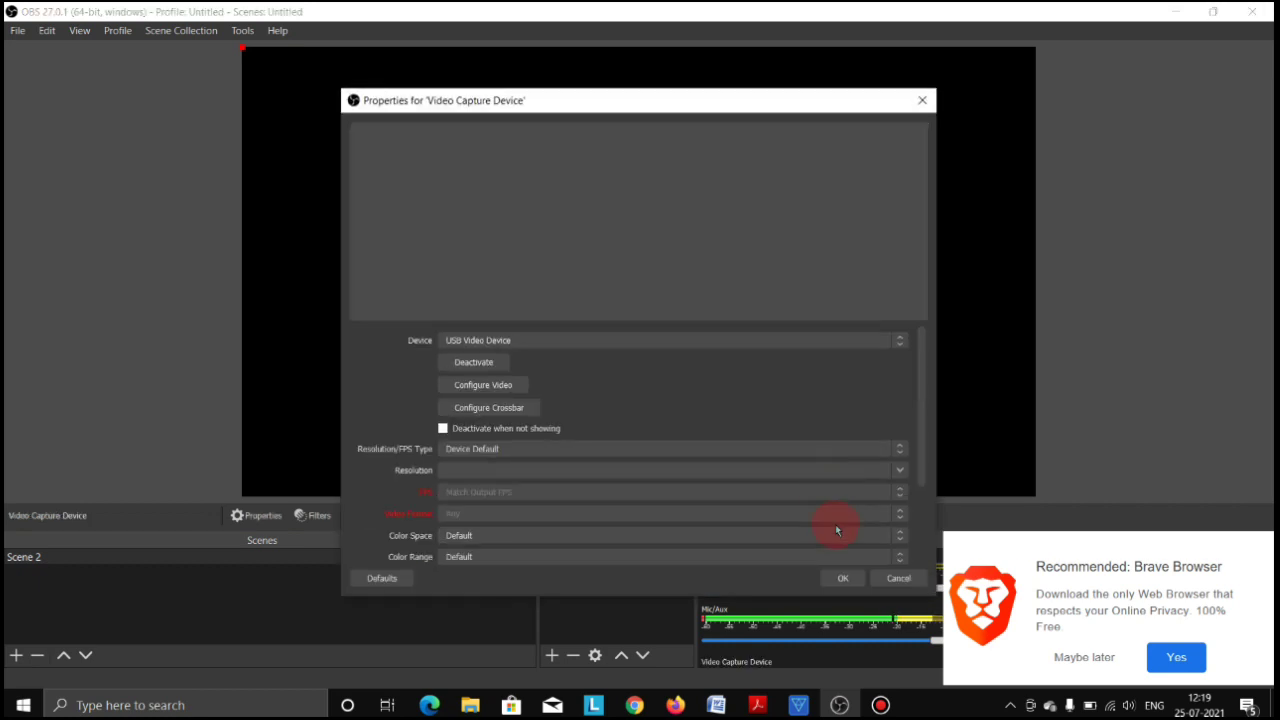
left_click(842, 578)
left_click(1084, 657)
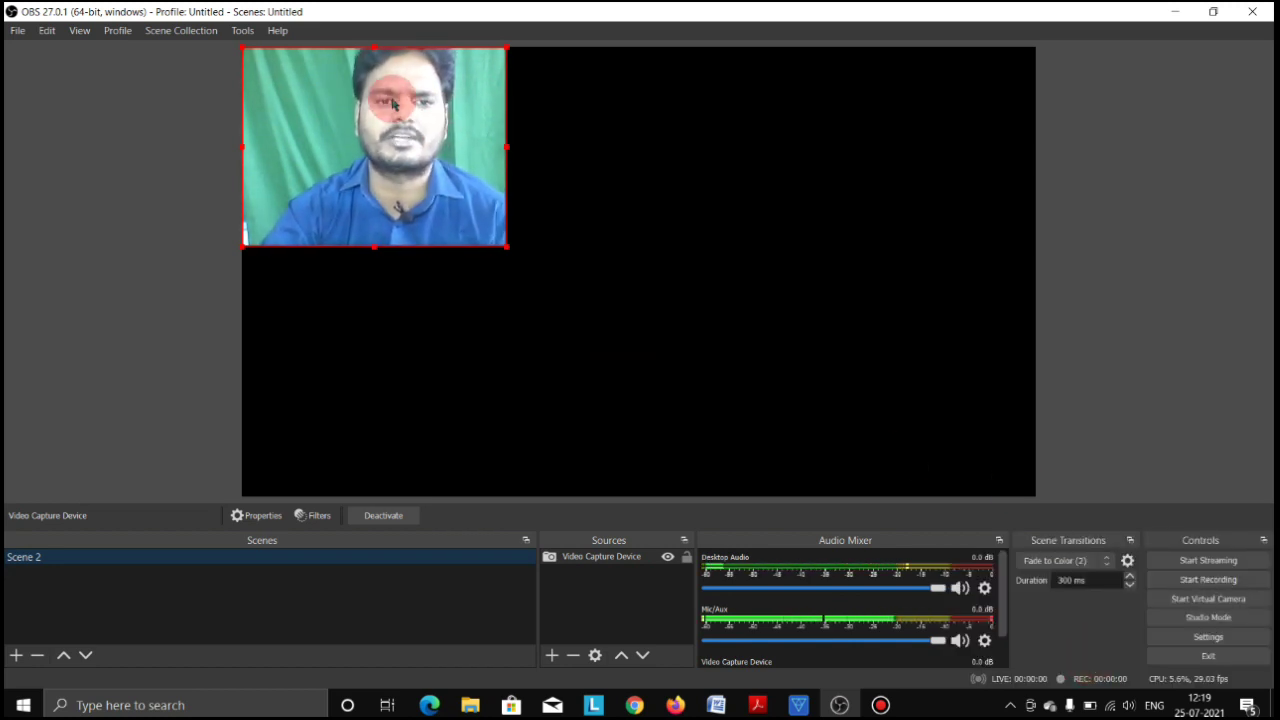
left_click_drag(395, 101, 913, 346)
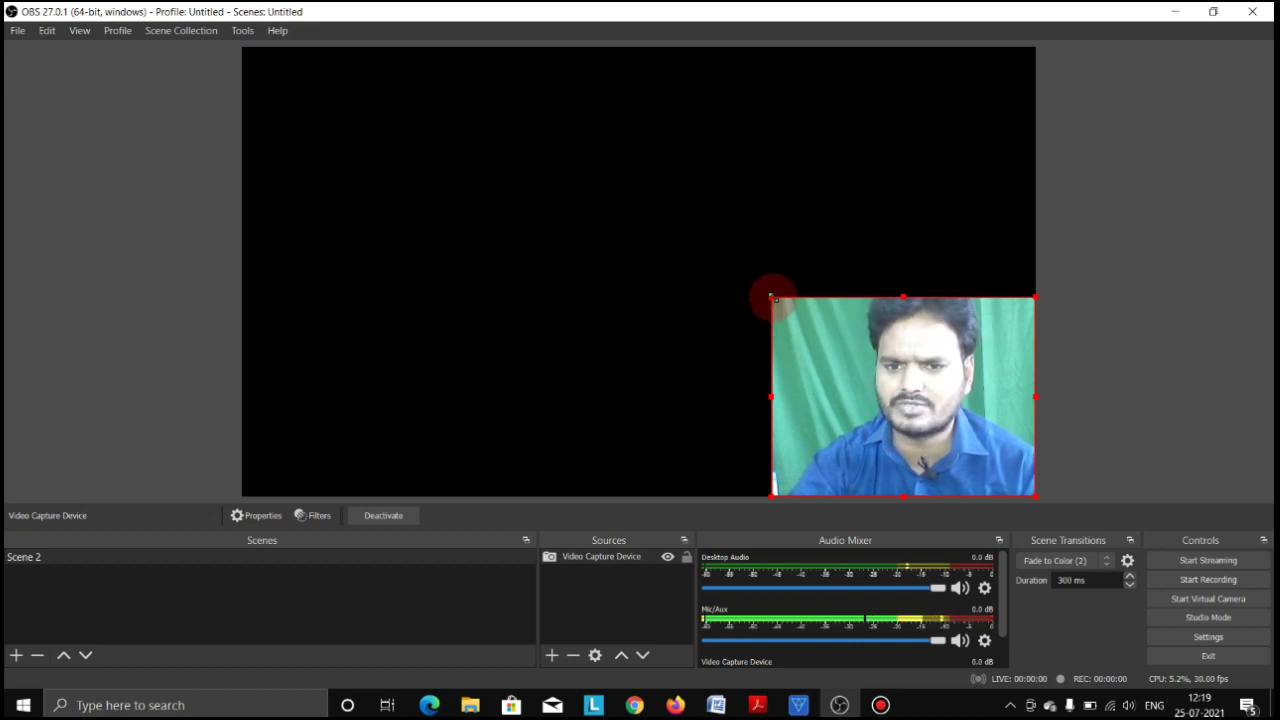
mouse_move(770, 295)
left_mouse_down()
mouse_move(689, 214)
mouse_move(758, 280)
left_mouse_up()
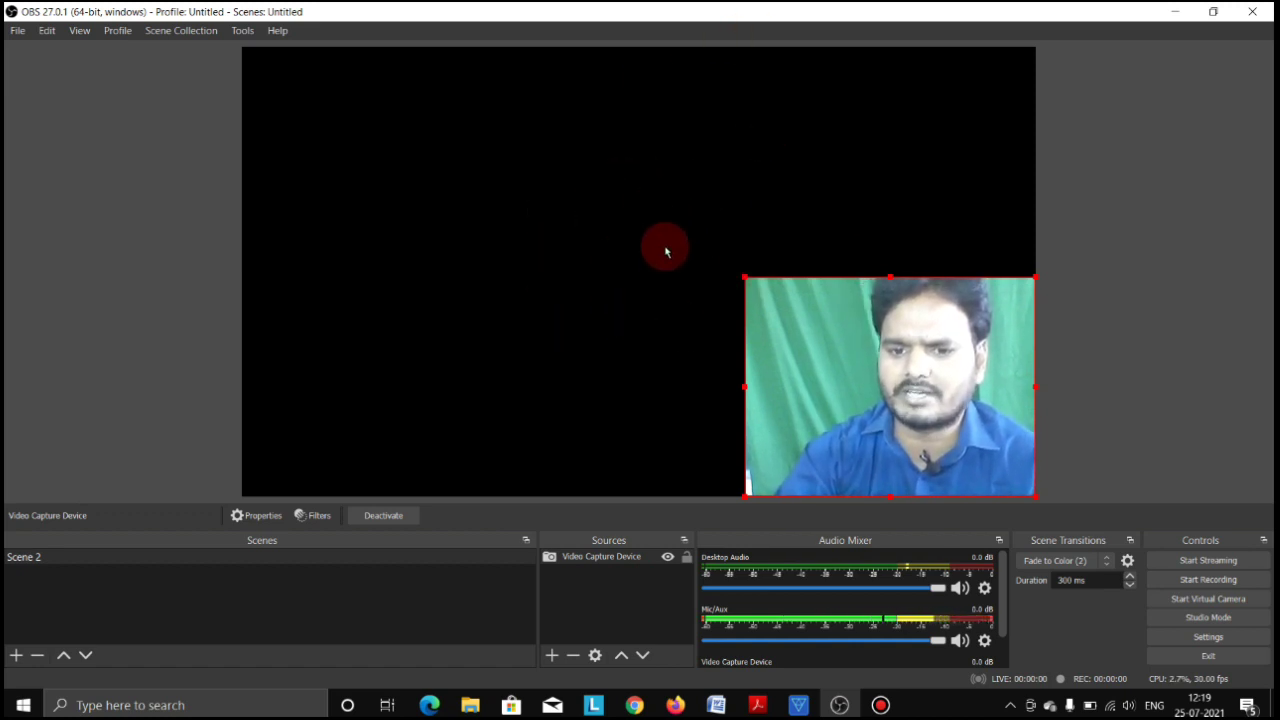
Step: Add a new Window Capture source showing the life processes ppt NEW 2.pdf window of Adobe Acrobat Reader
left_click(552, 655)
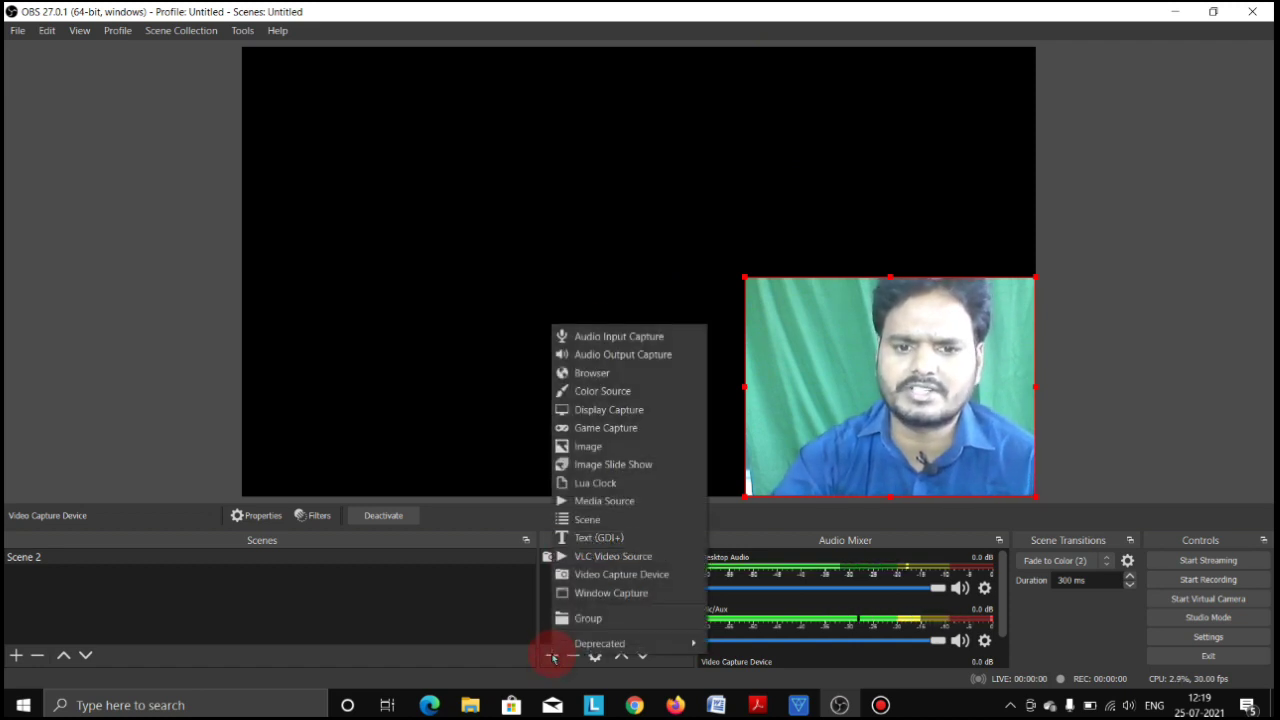
left_click(627, 594)
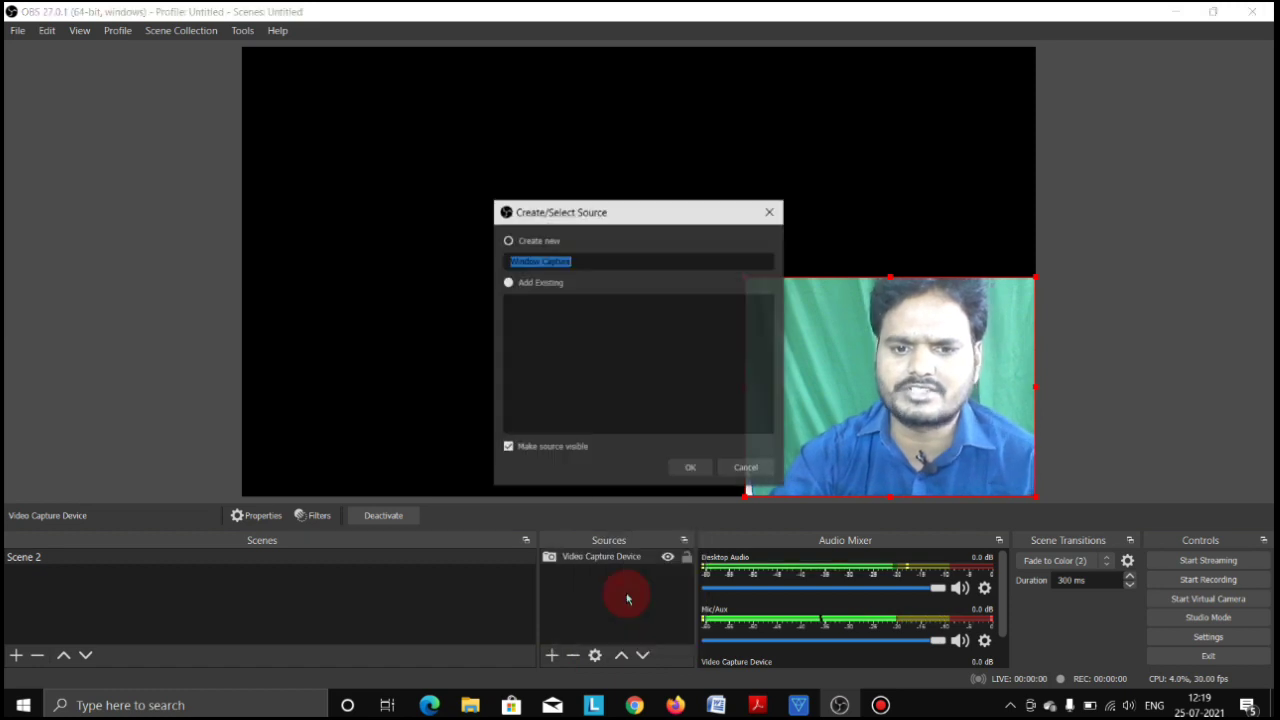
left_click(688, 468)
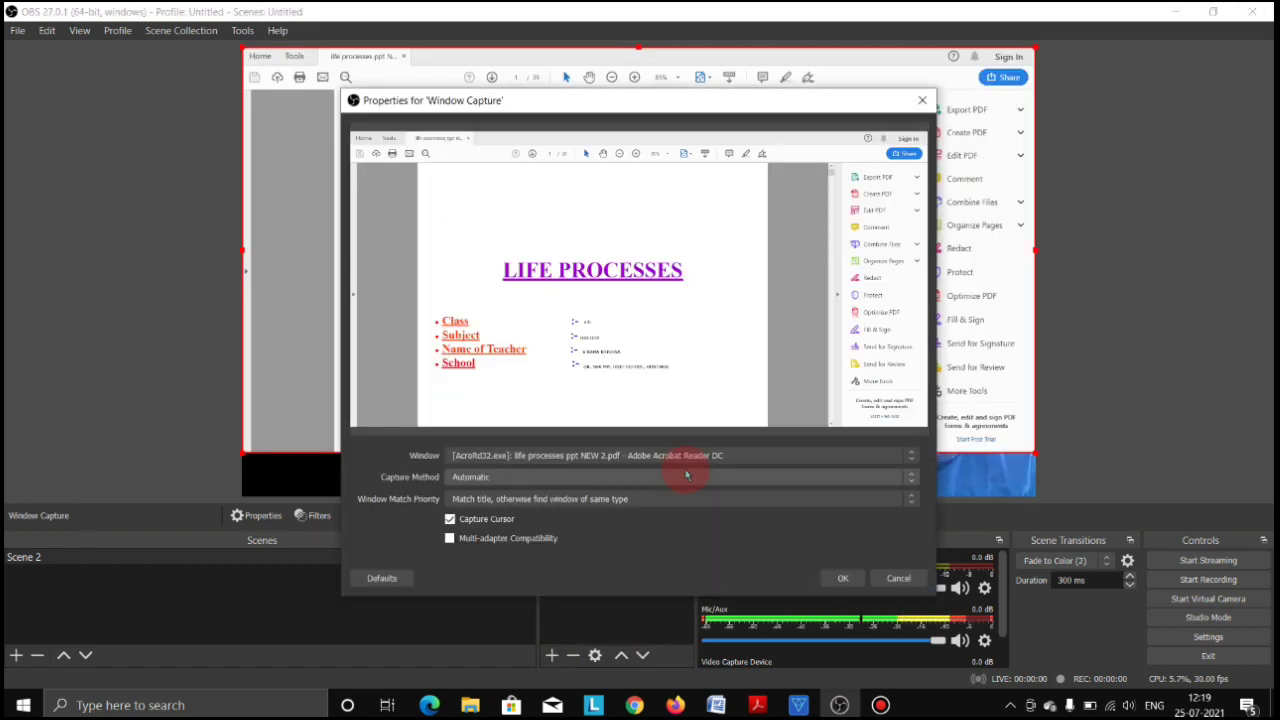
left_click(843, 578)
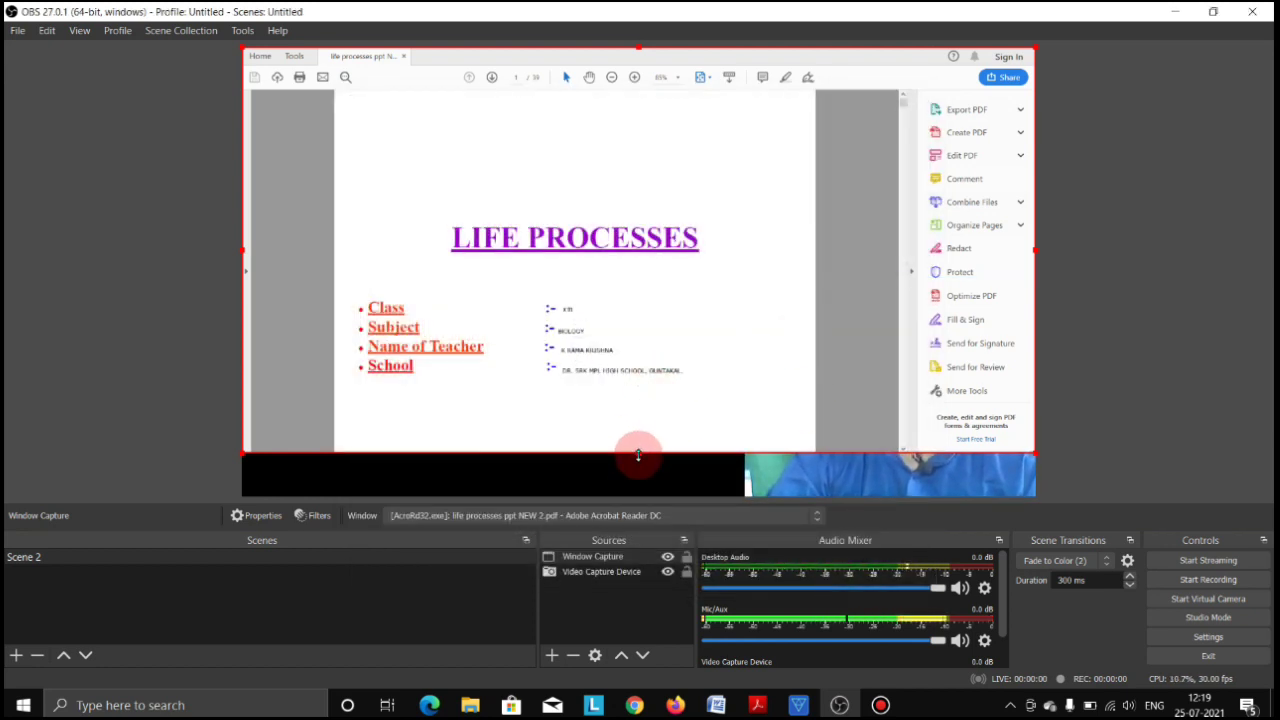
Step: Enlarge the Window Capture and shift it up and left so the PDF page fills the canvas down to its lower edge
left_click_drag(638, 455, 628, 492)
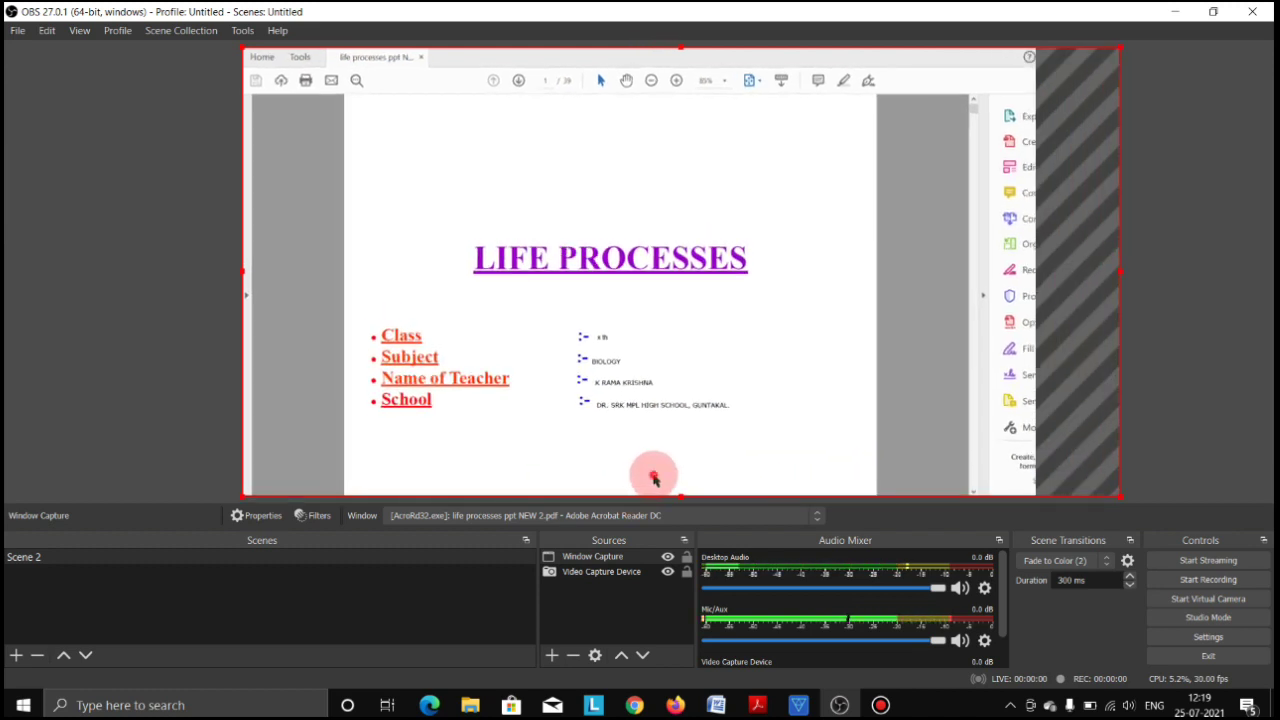
left_click_drag(669, 446, 634, 438)
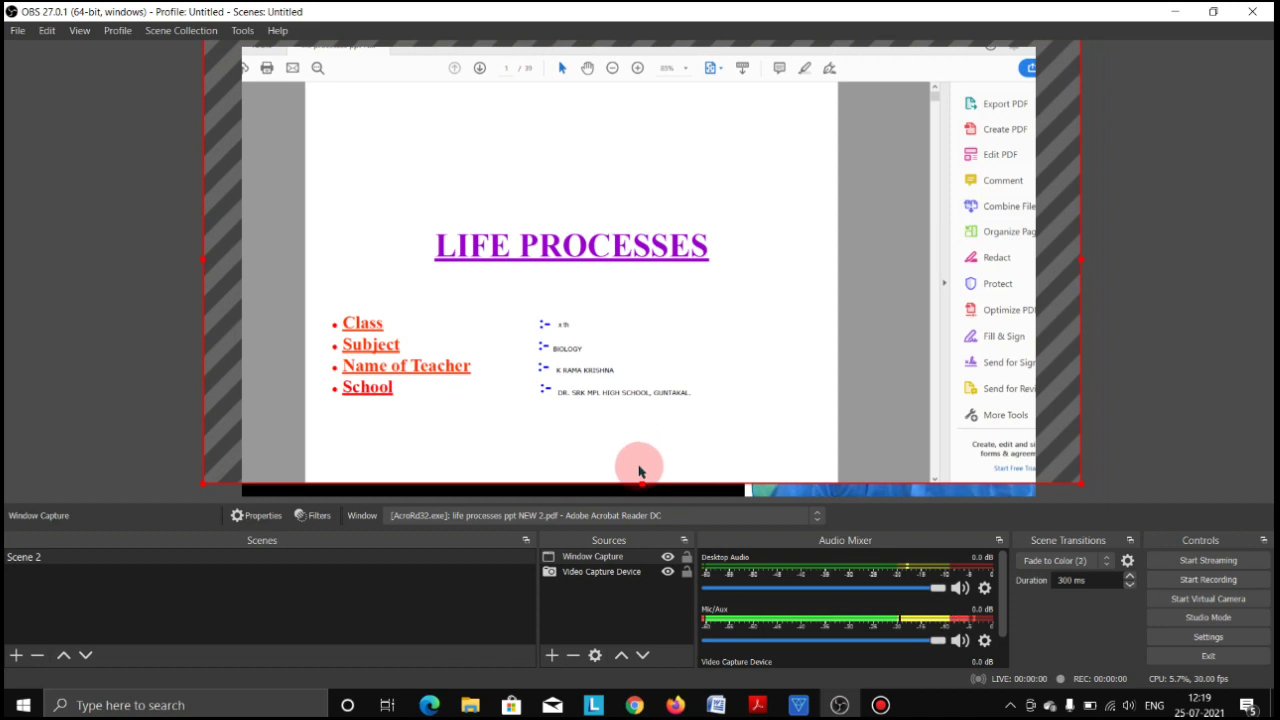
left_click_drag(642, 486, 642, 497)
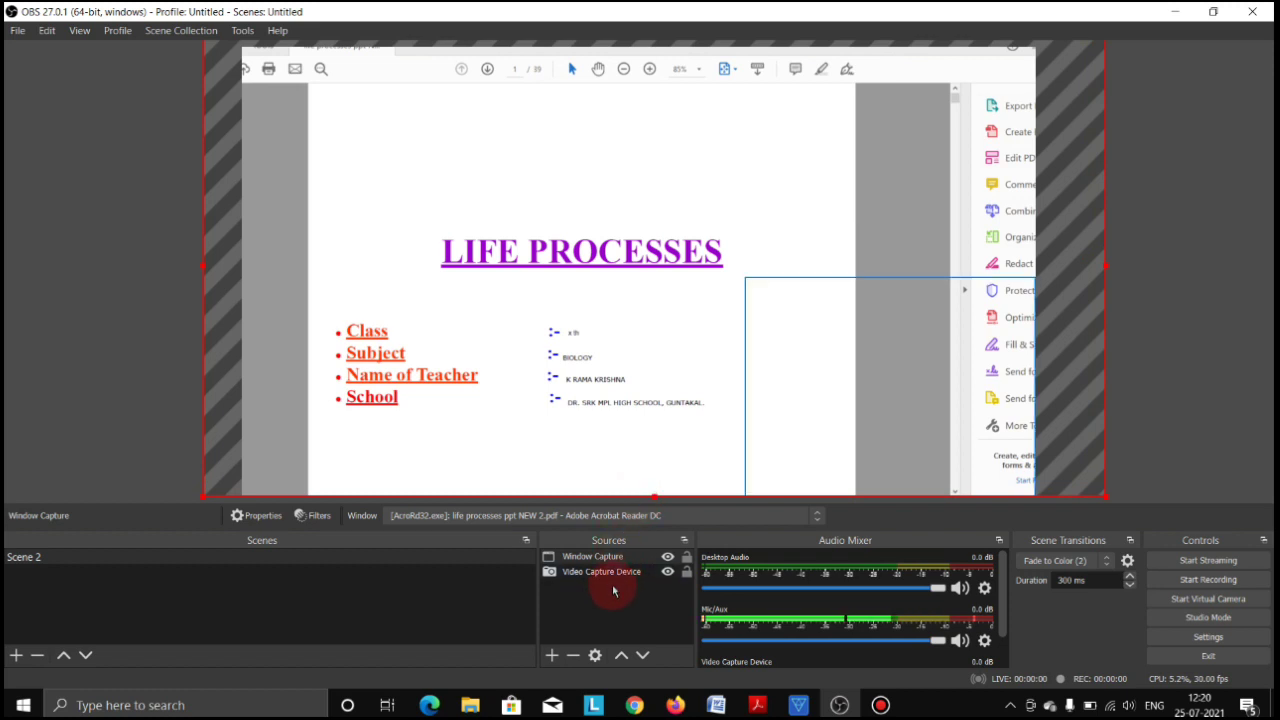
Step: Reorder the sources so that Window Capture sits below Video Capture Device
left_click(619, 637)
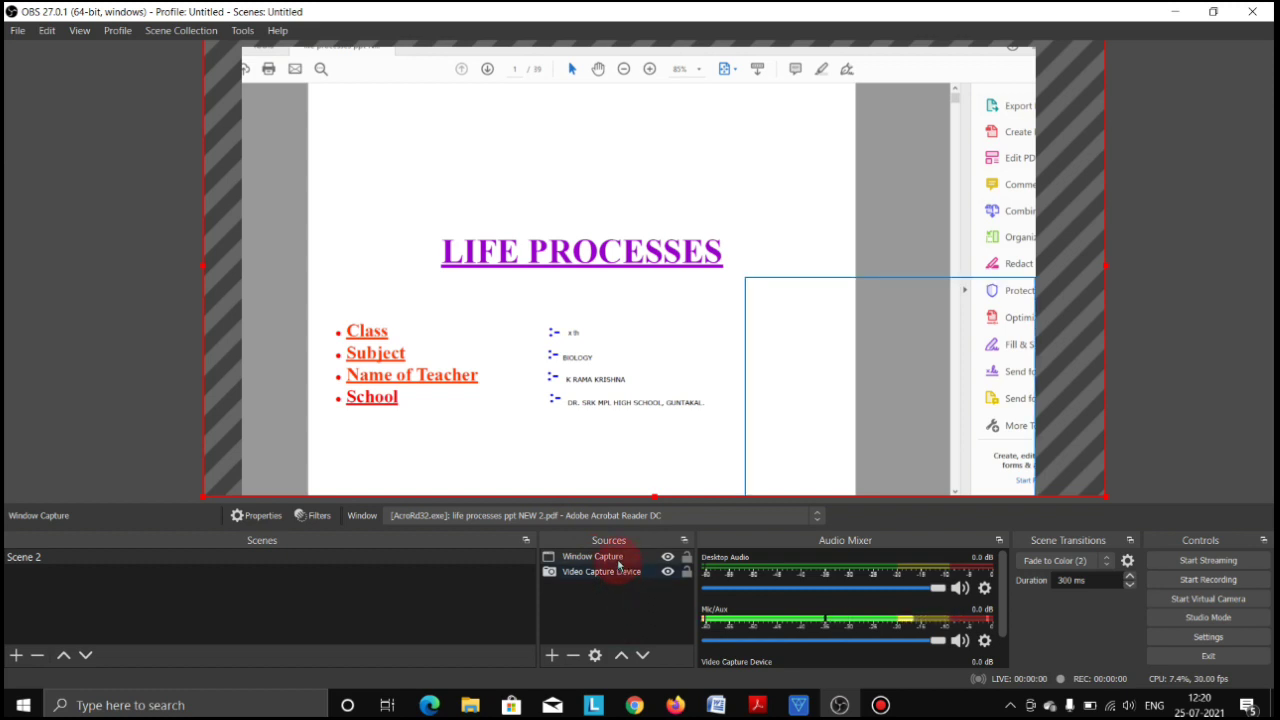
left_click_drag(622, 557, 622, 584)
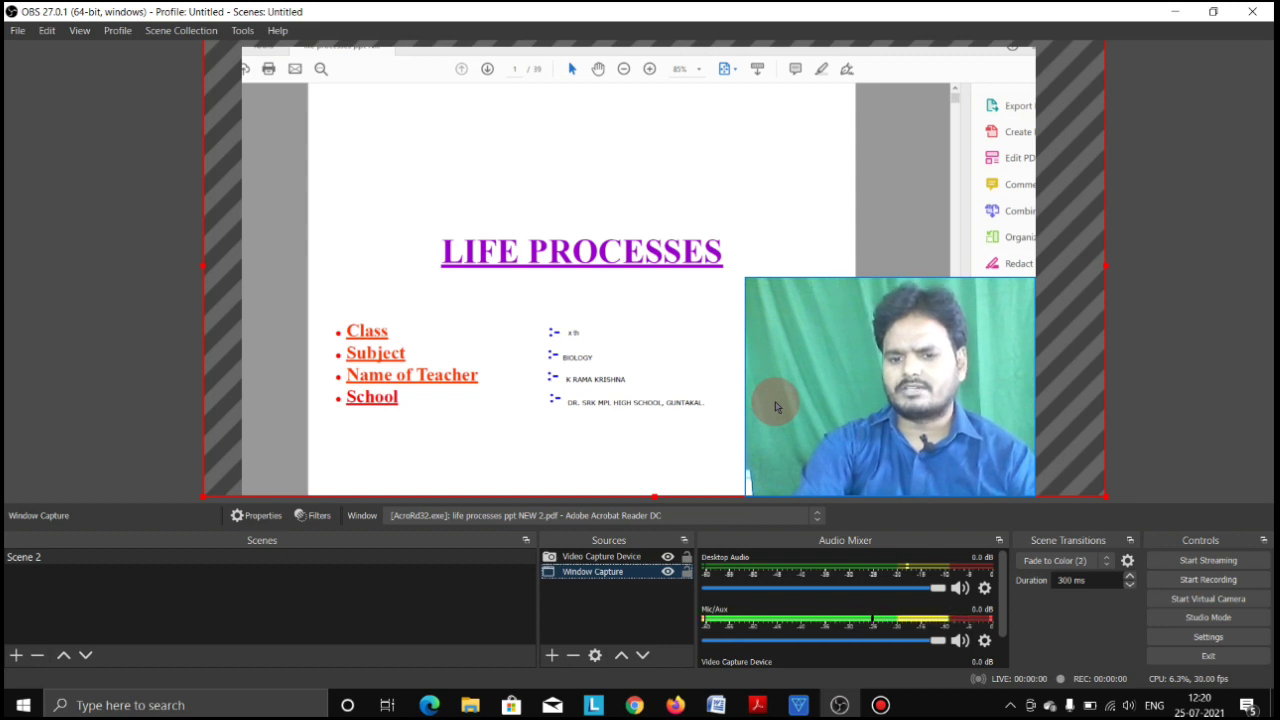
left_click(578, 578)
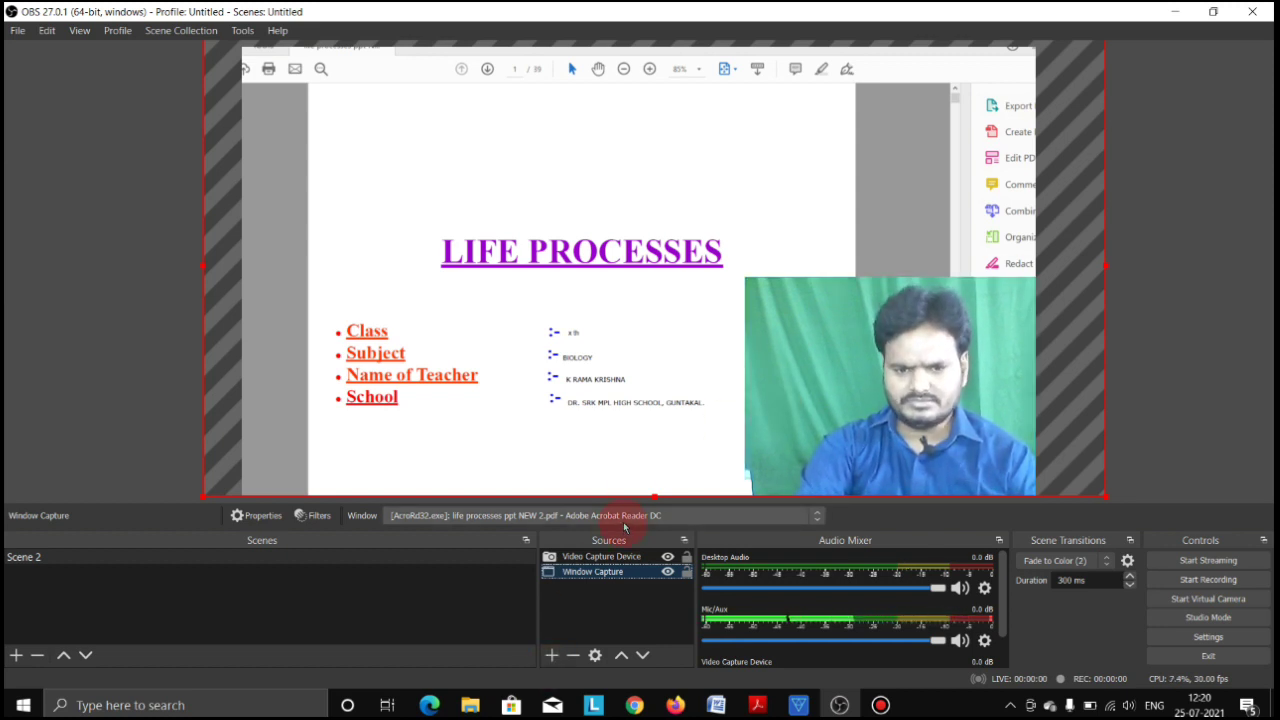
Step: Add a Chroma Key effect filter to the Video Capture Device source, keeping its default name and green key colour
left_click(620, 558)
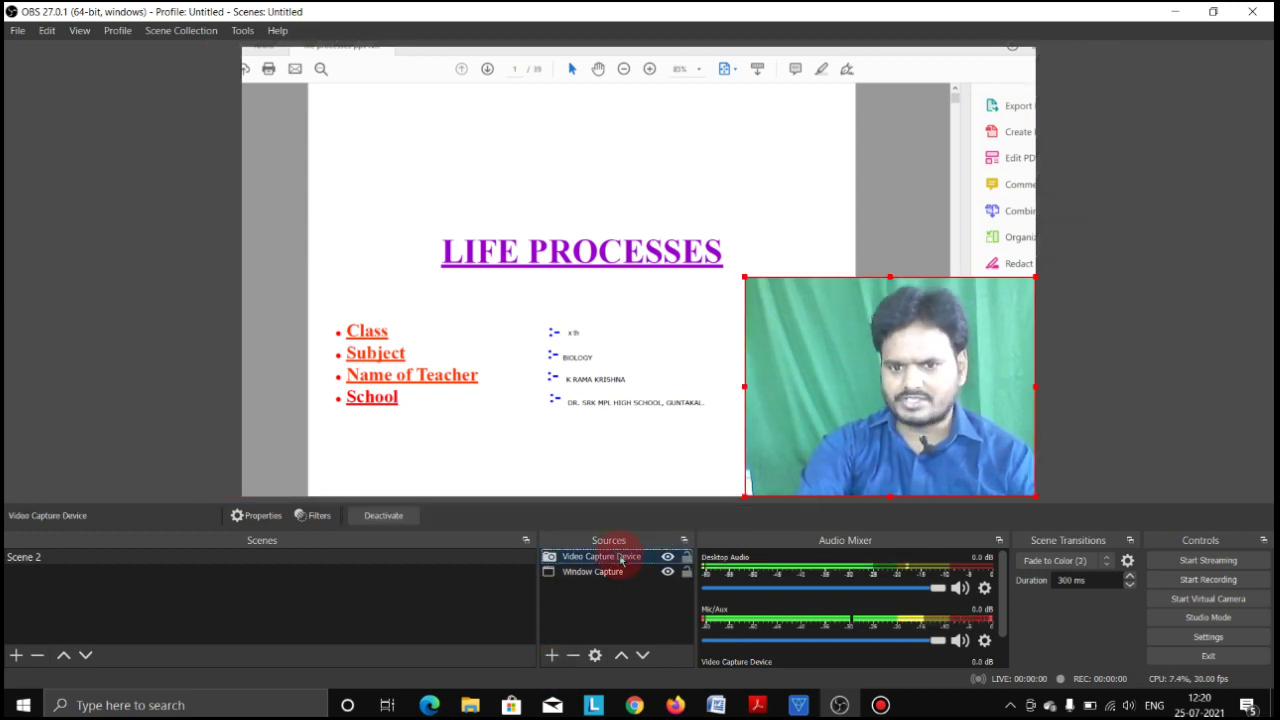
left_click(316, 515)
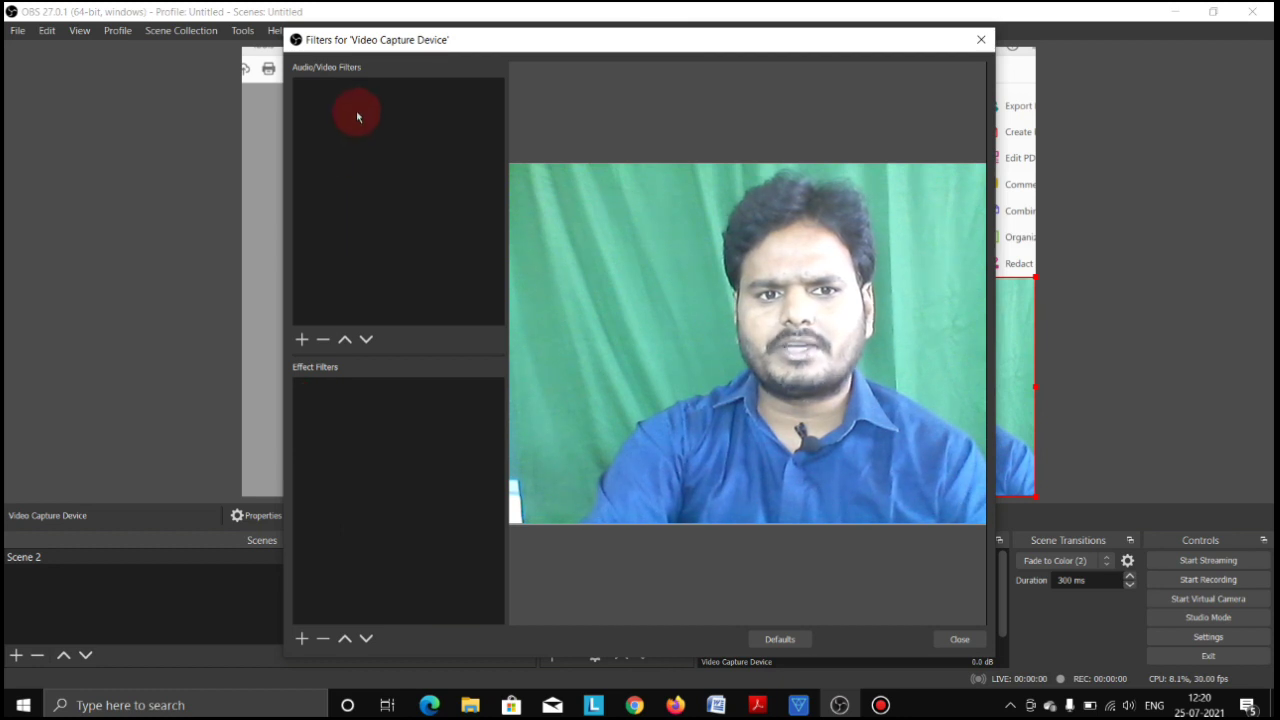
left_click(302, 640)
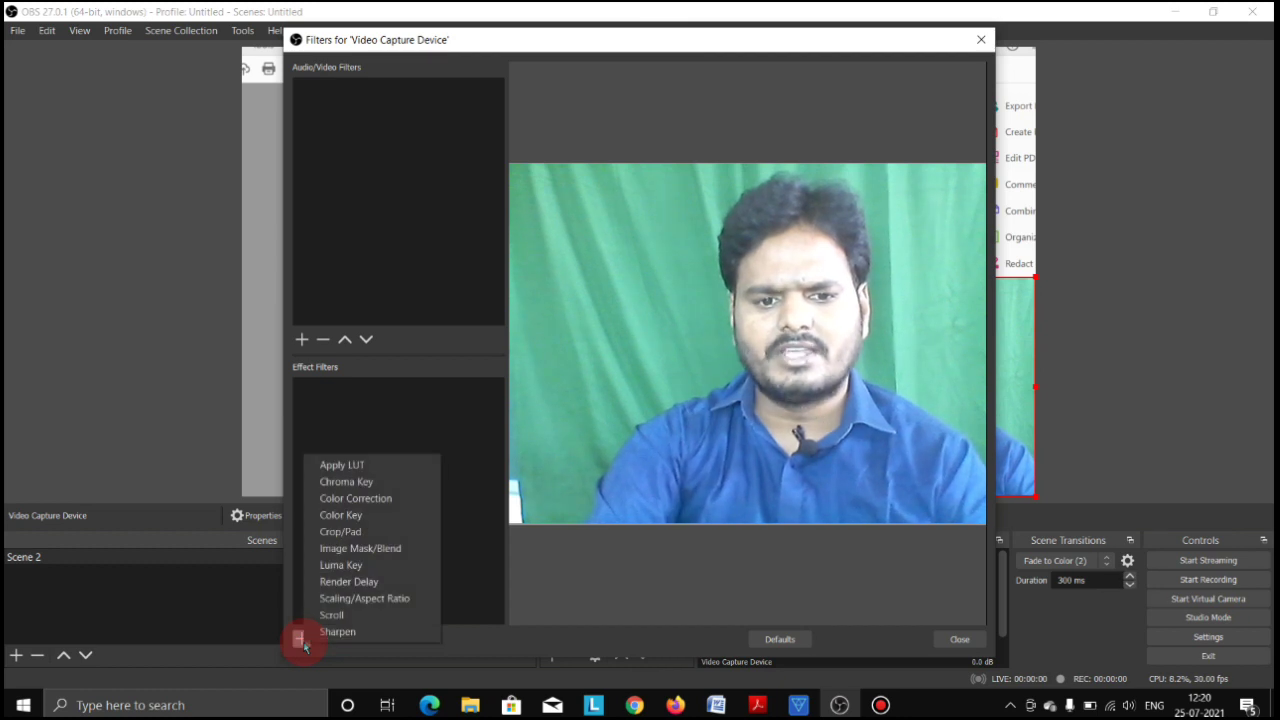
left_click(381, 482)
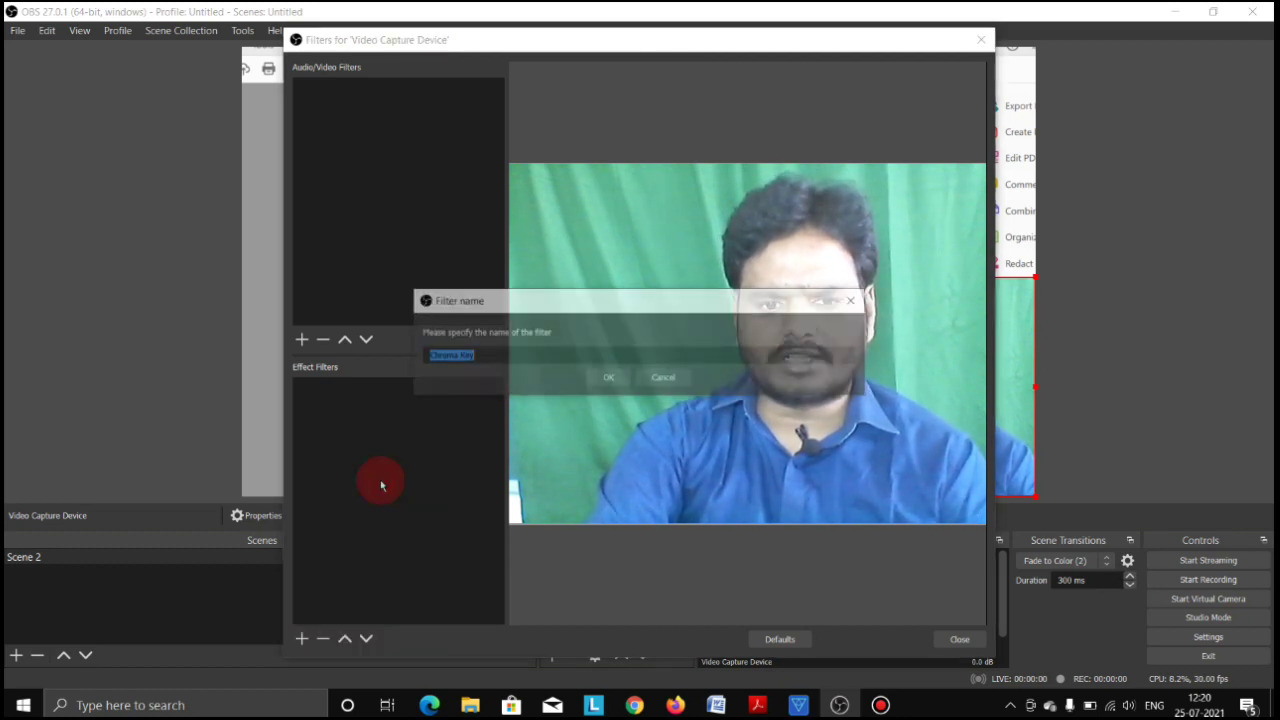
left_click(598, 375)
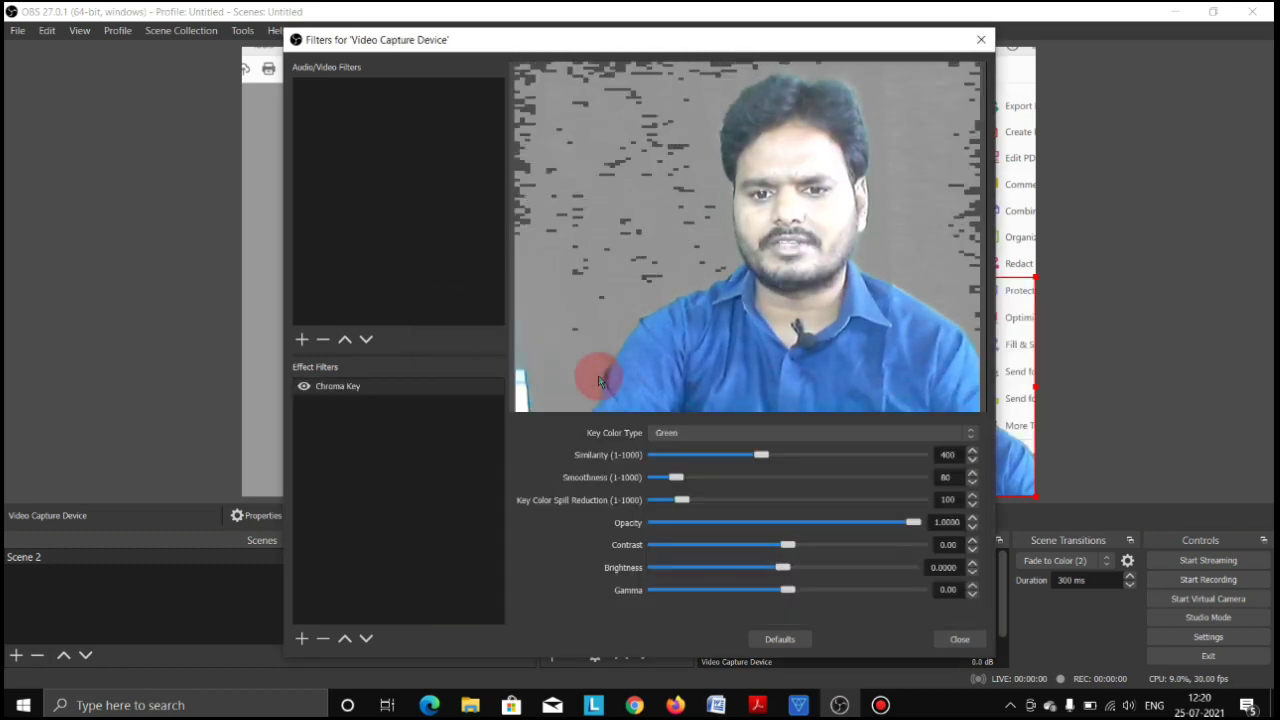
left_click(958, 640)
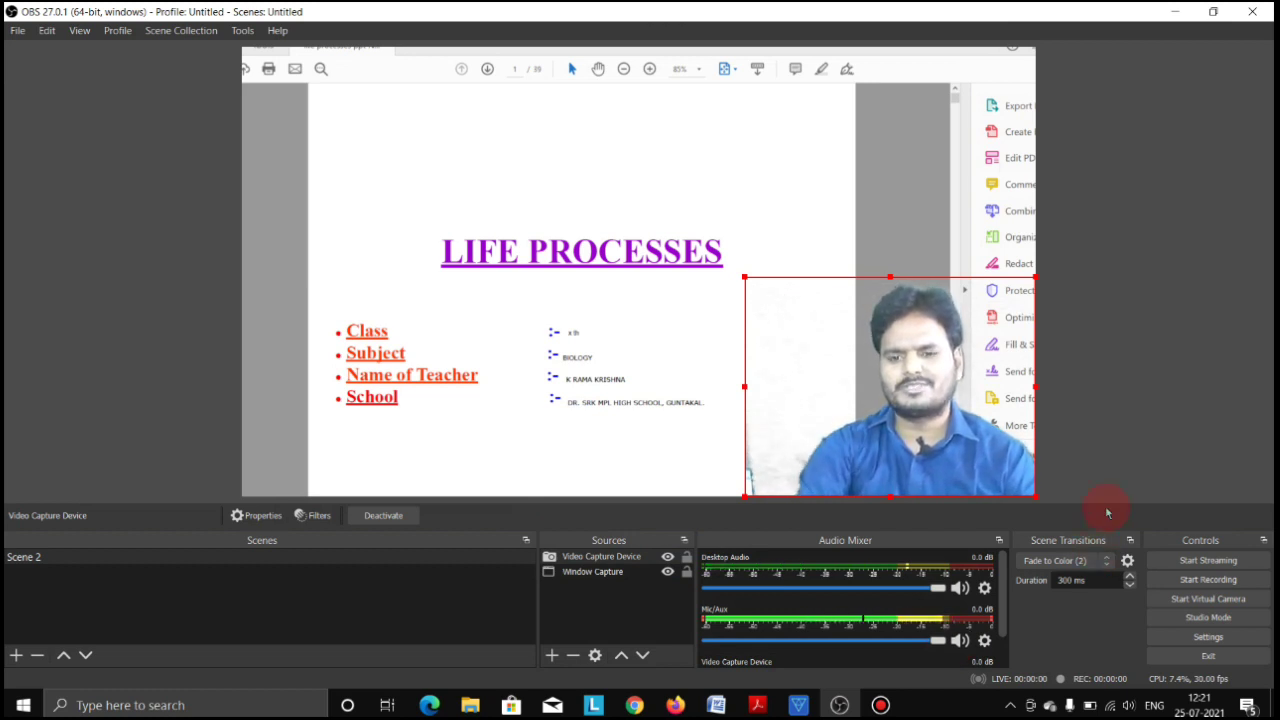
Step: Shift the webcam overlay slightly left along the canvas's lower edge and start recording
left_click_drag(877, 402, 844, 403)
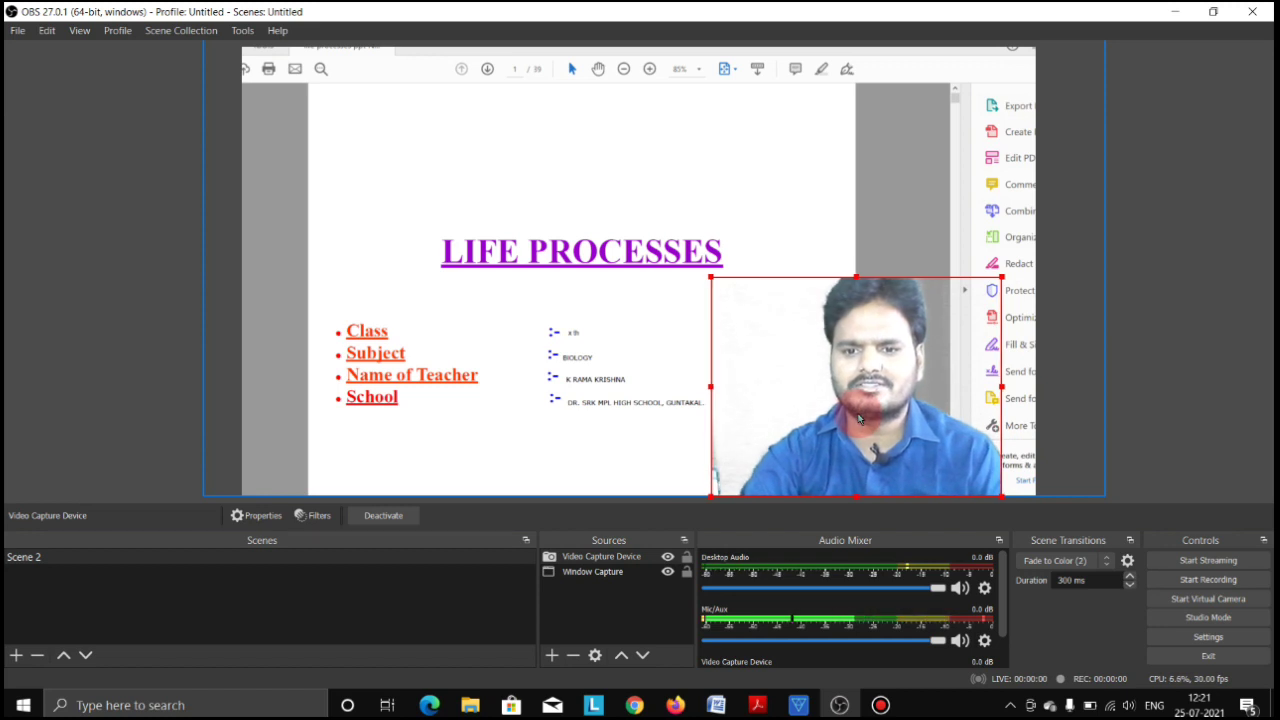
left_click(672, 388)
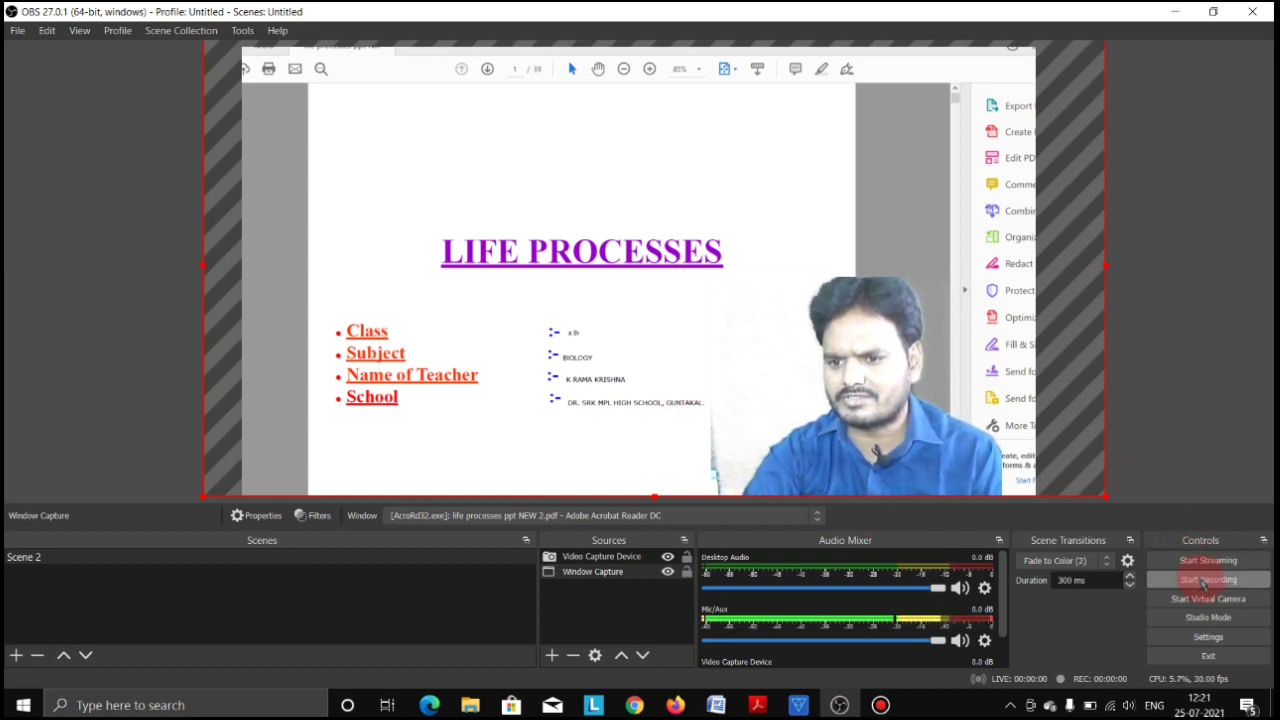
left_click(1204, 580)
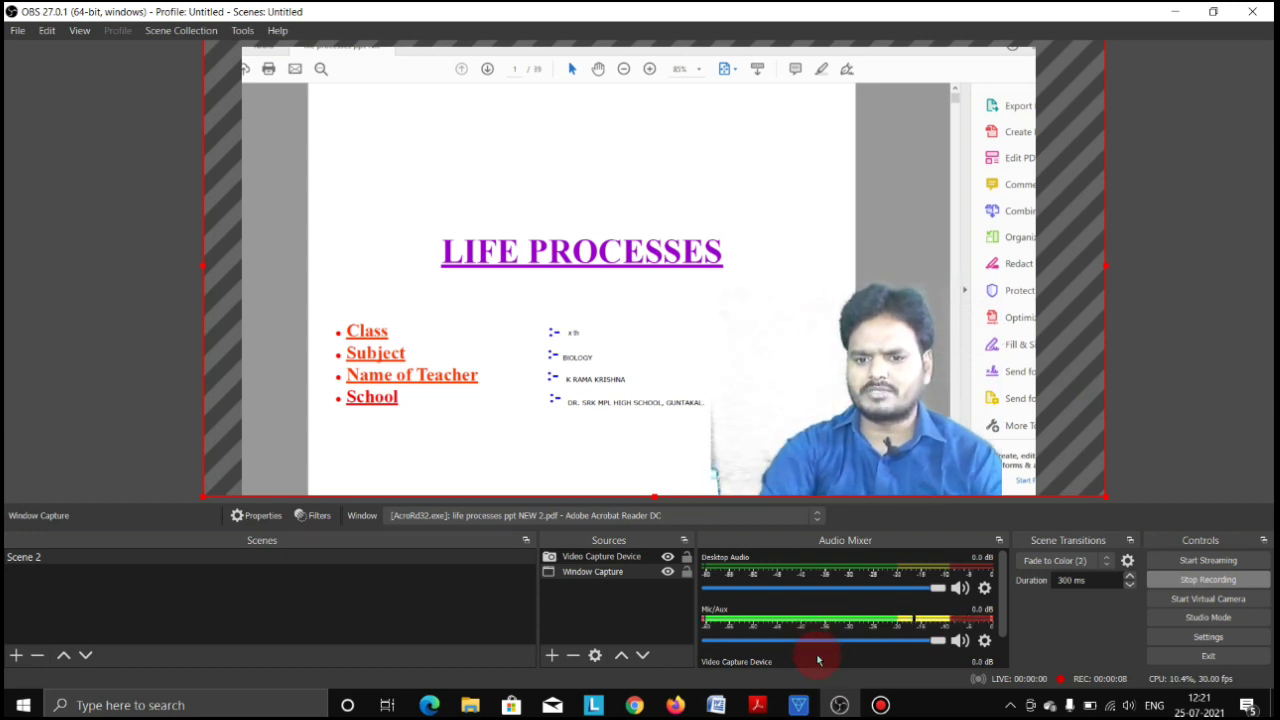
Step: Switch to Acrobat Reader, advance the life processes PDF to page 3, and return to OBS Studio
left_click(763, 706)
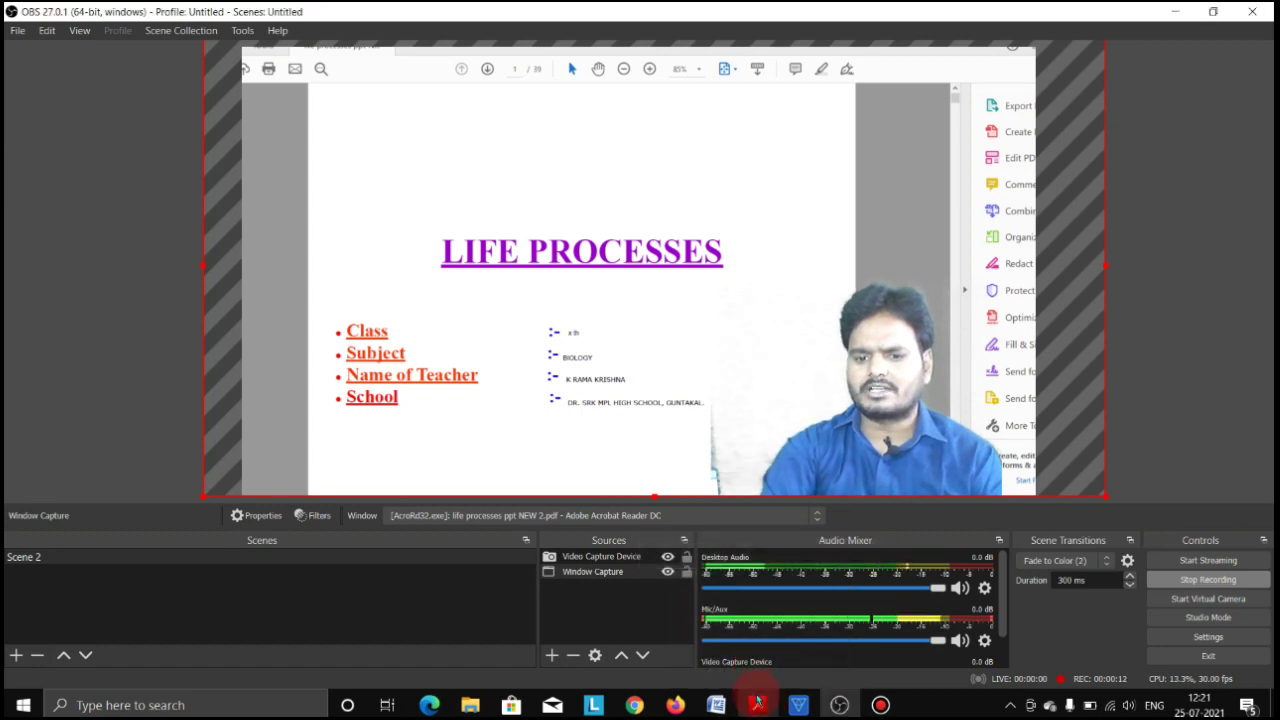
right_click(757, 700)
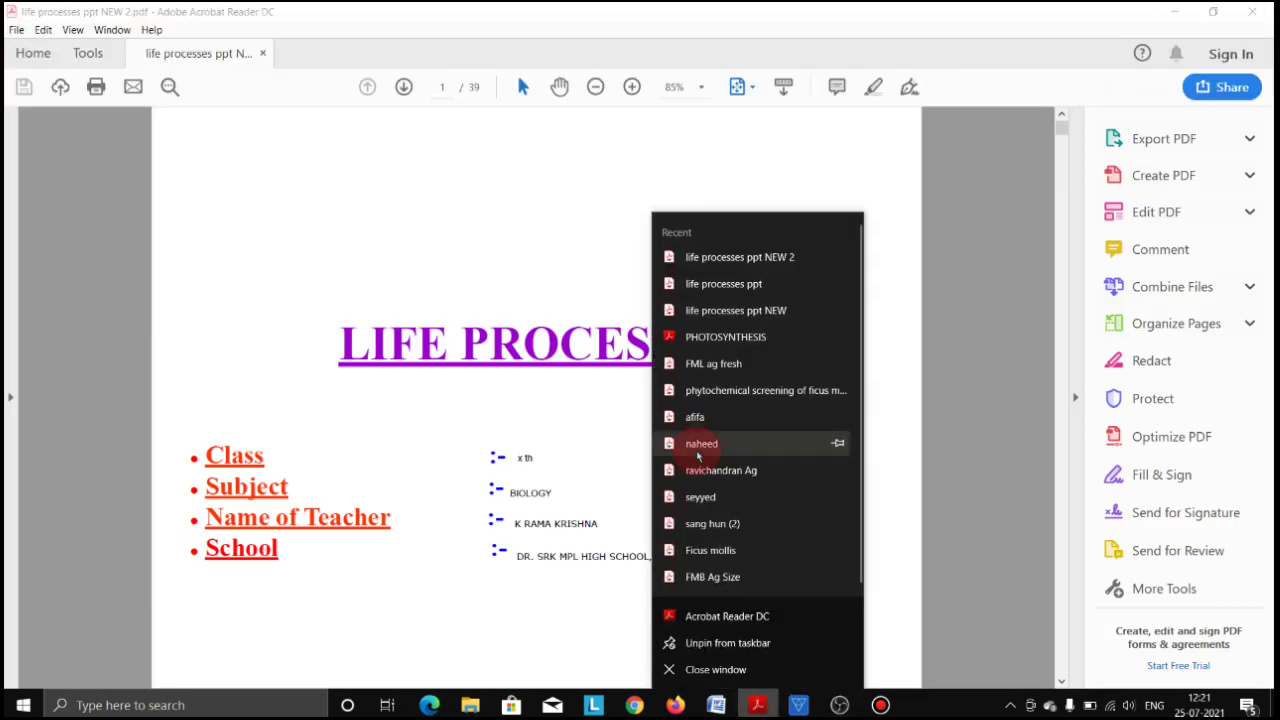
left_click(578, 428)
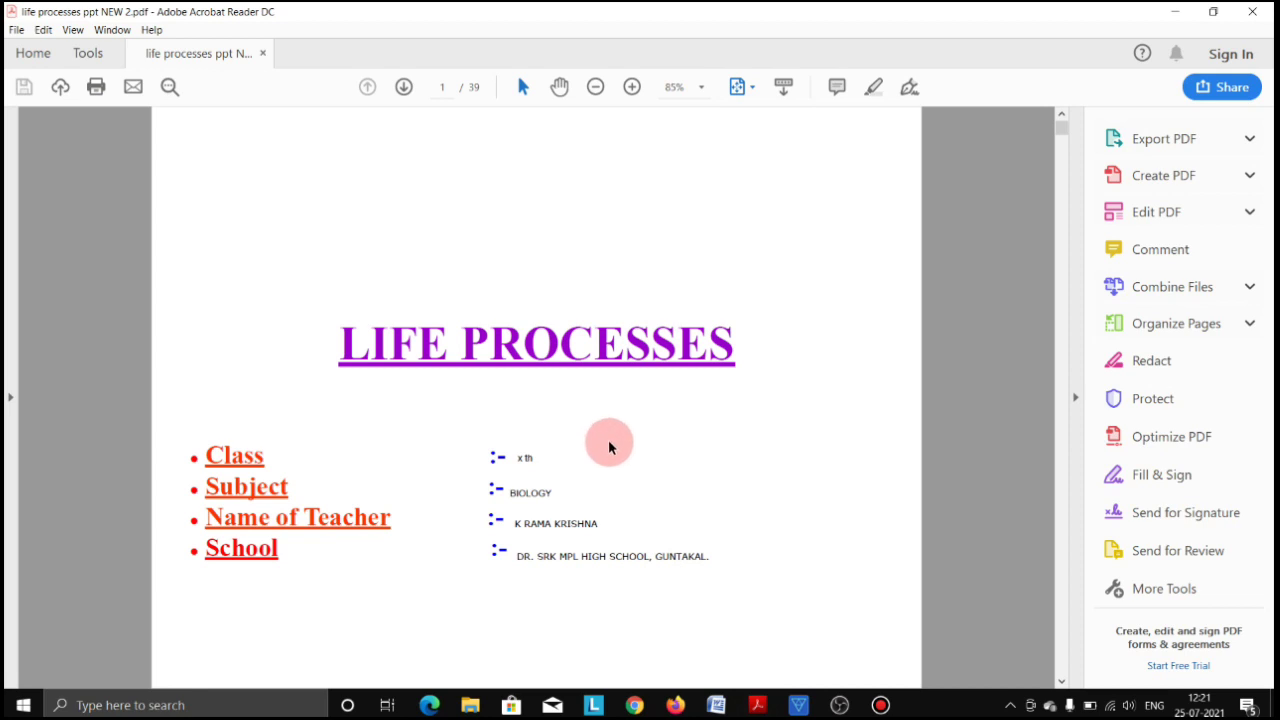
key("Right")
key("Right")
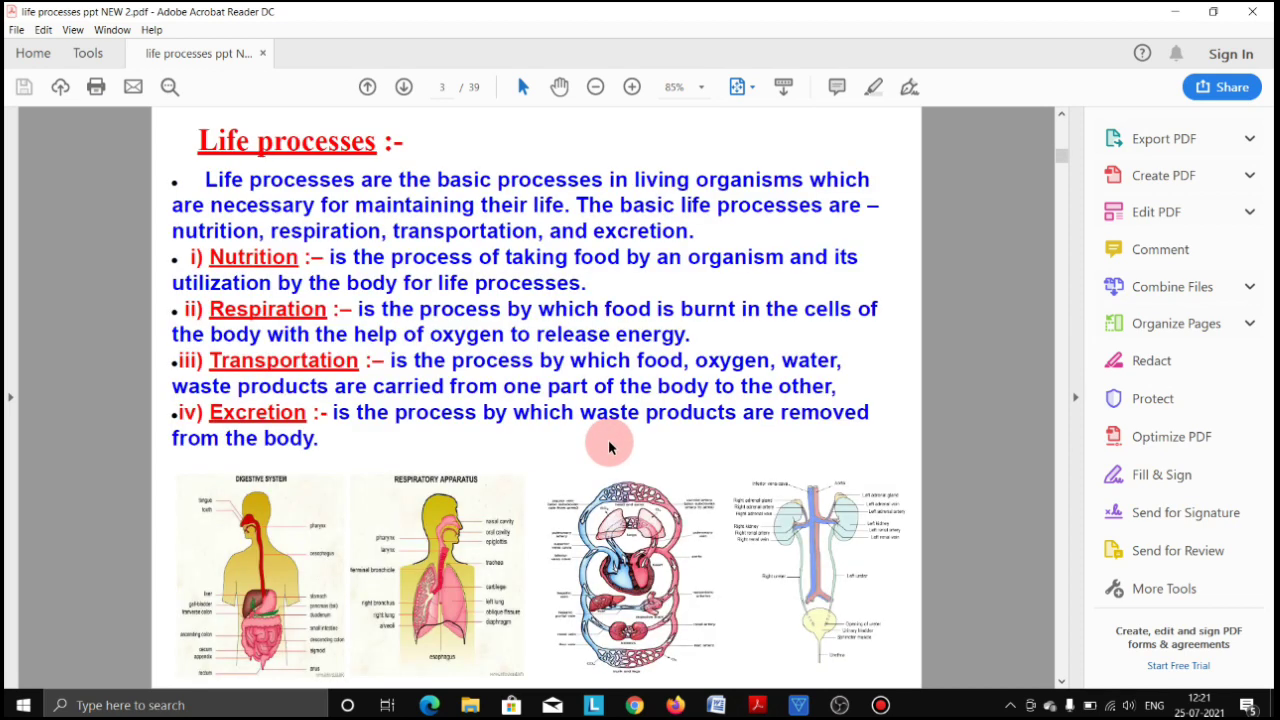
left_click(843, 706)
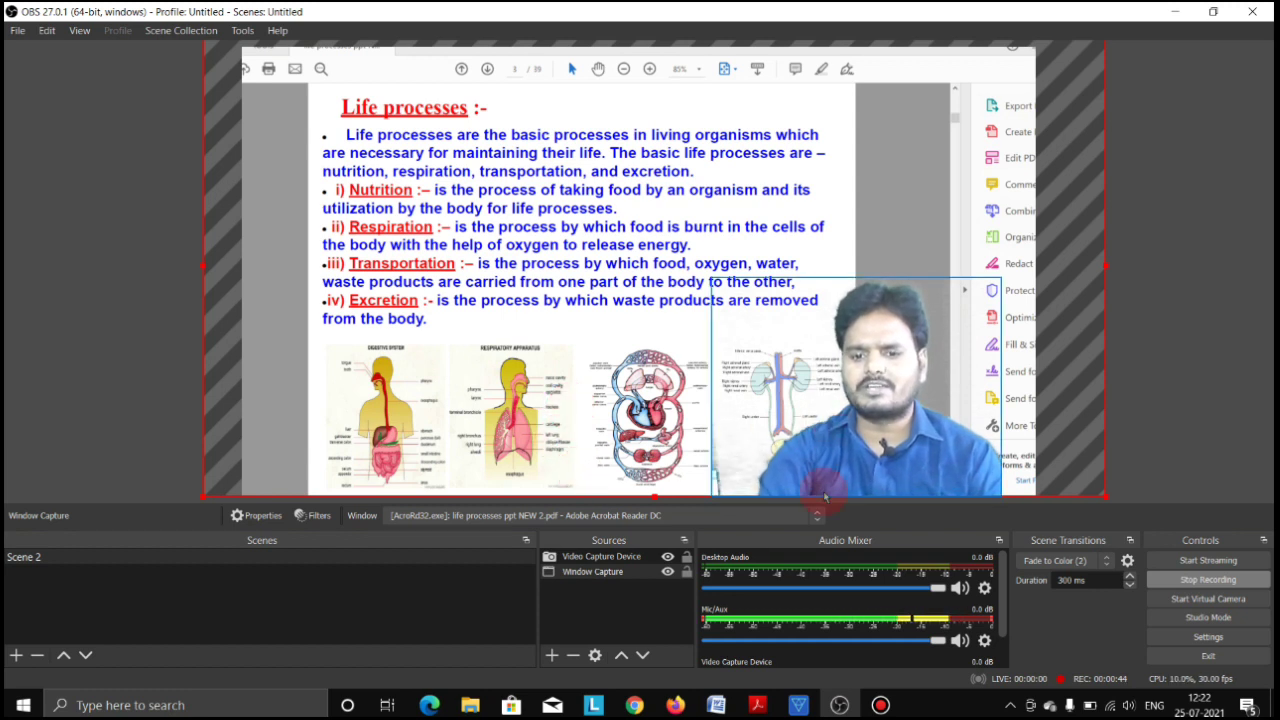
Step: Bring up the PDF in Acrobat Reader again, advance it to page 4 on Nutrition, and return to OBS Studio
mouse_move(757, 703)
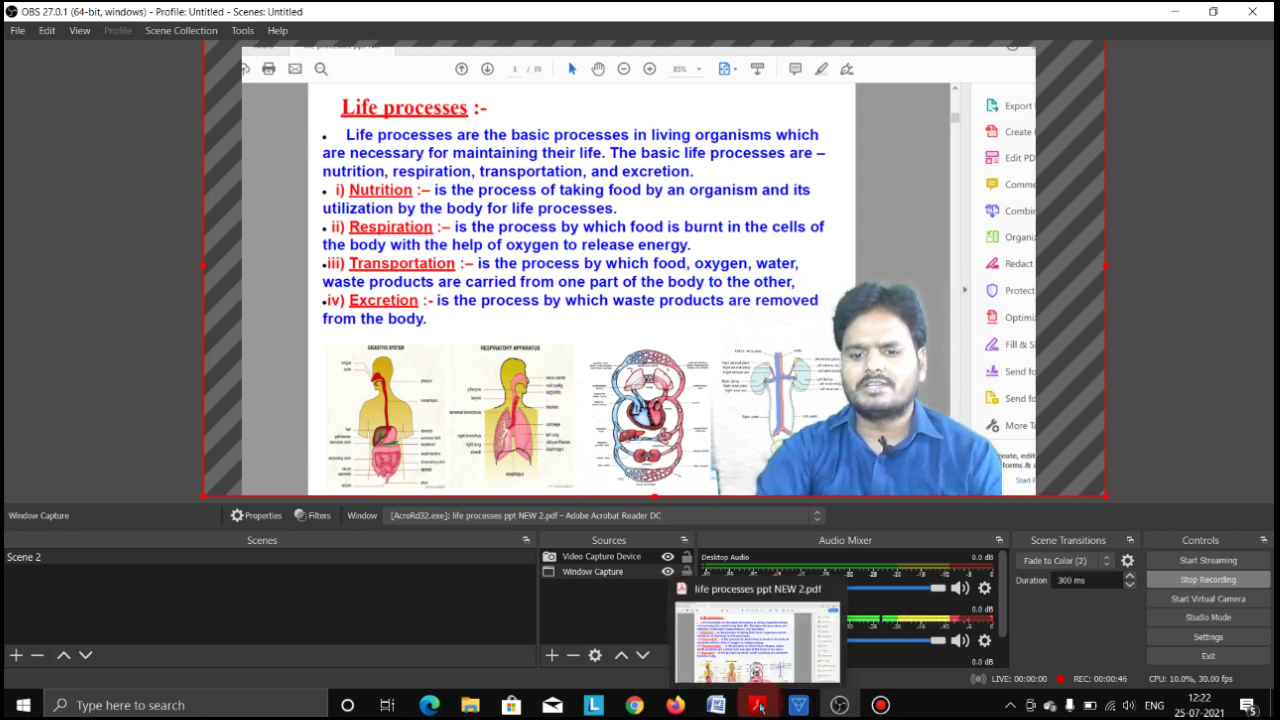
left_click(750, 650)
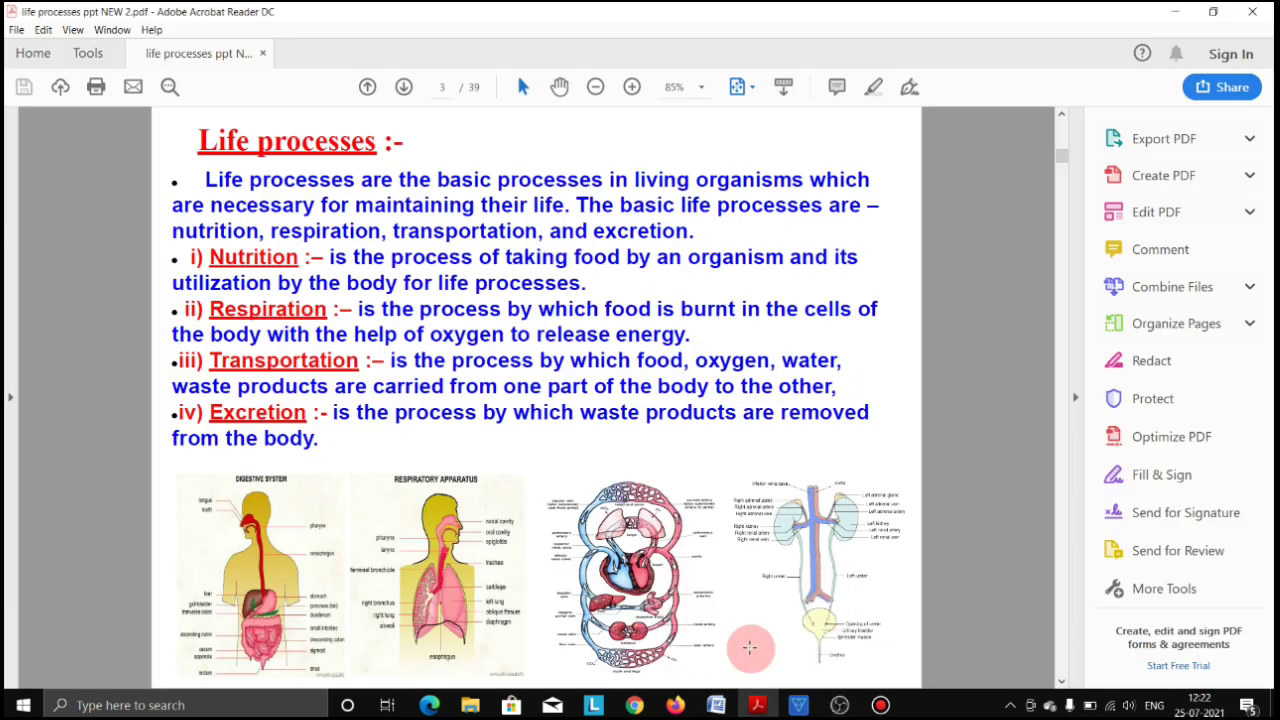
scroll(750, 648, "down", 1)
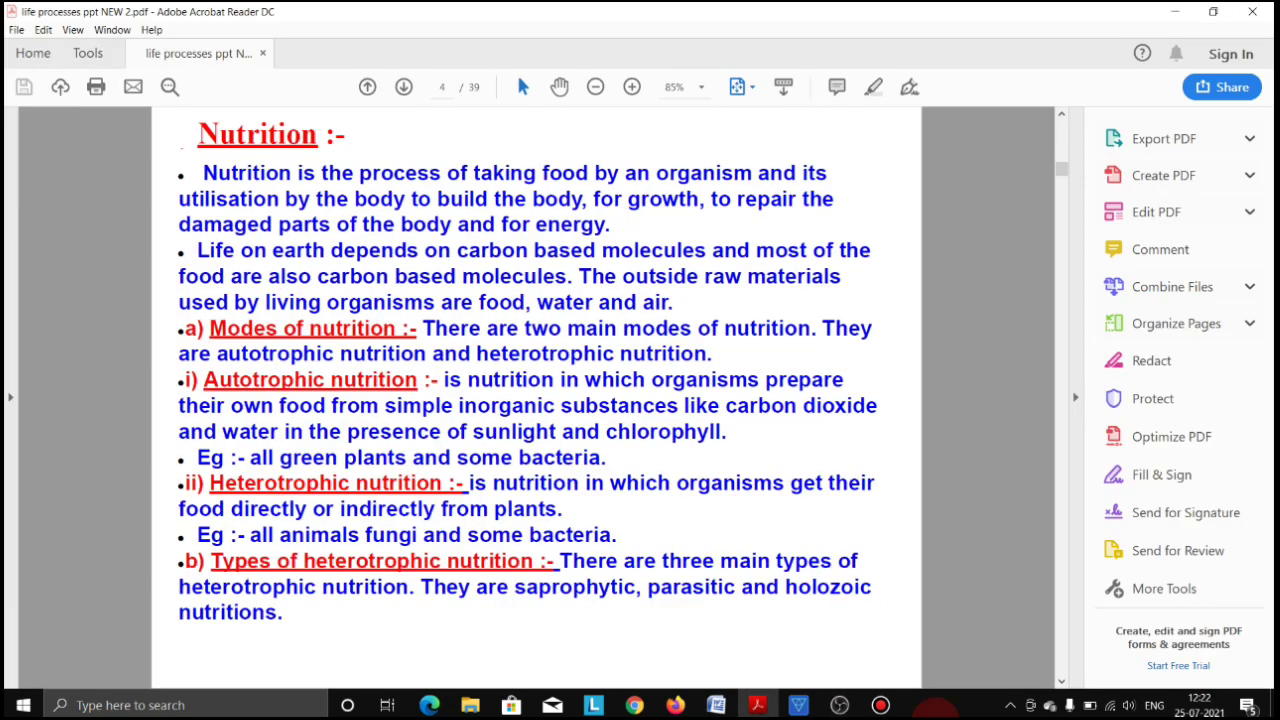
mouse_move(843, 700)
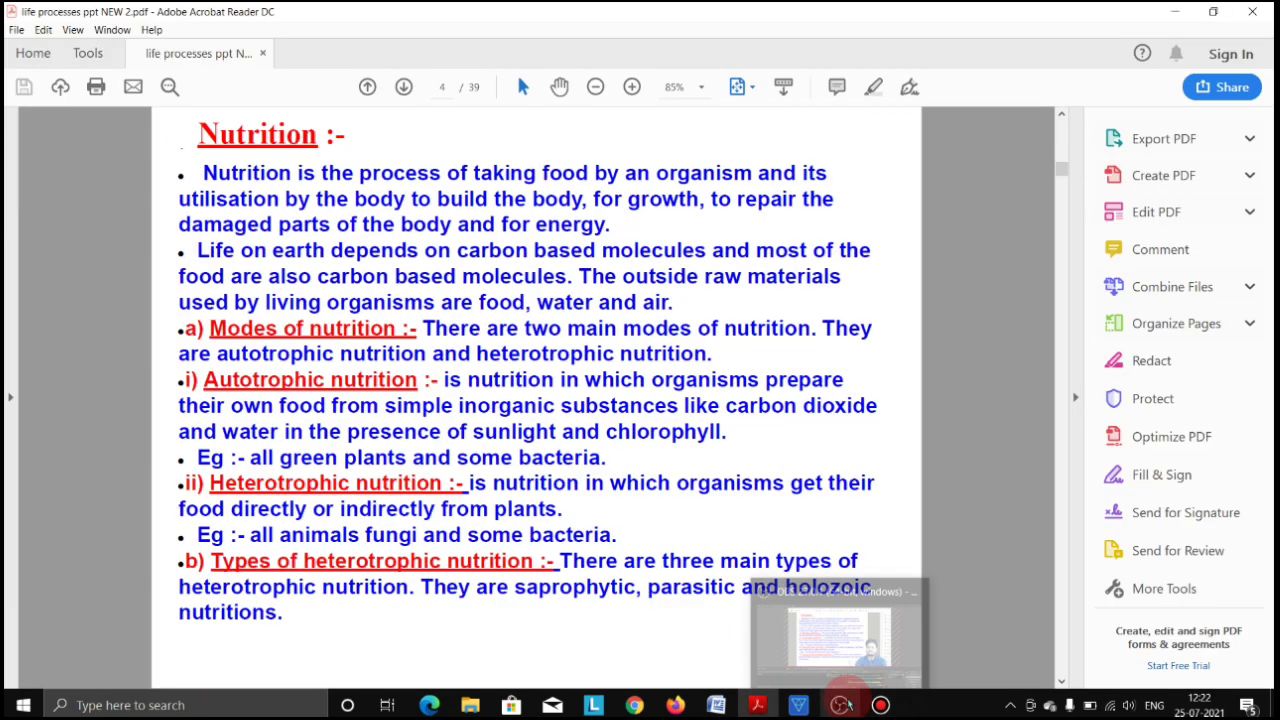
left_click(843, 623)
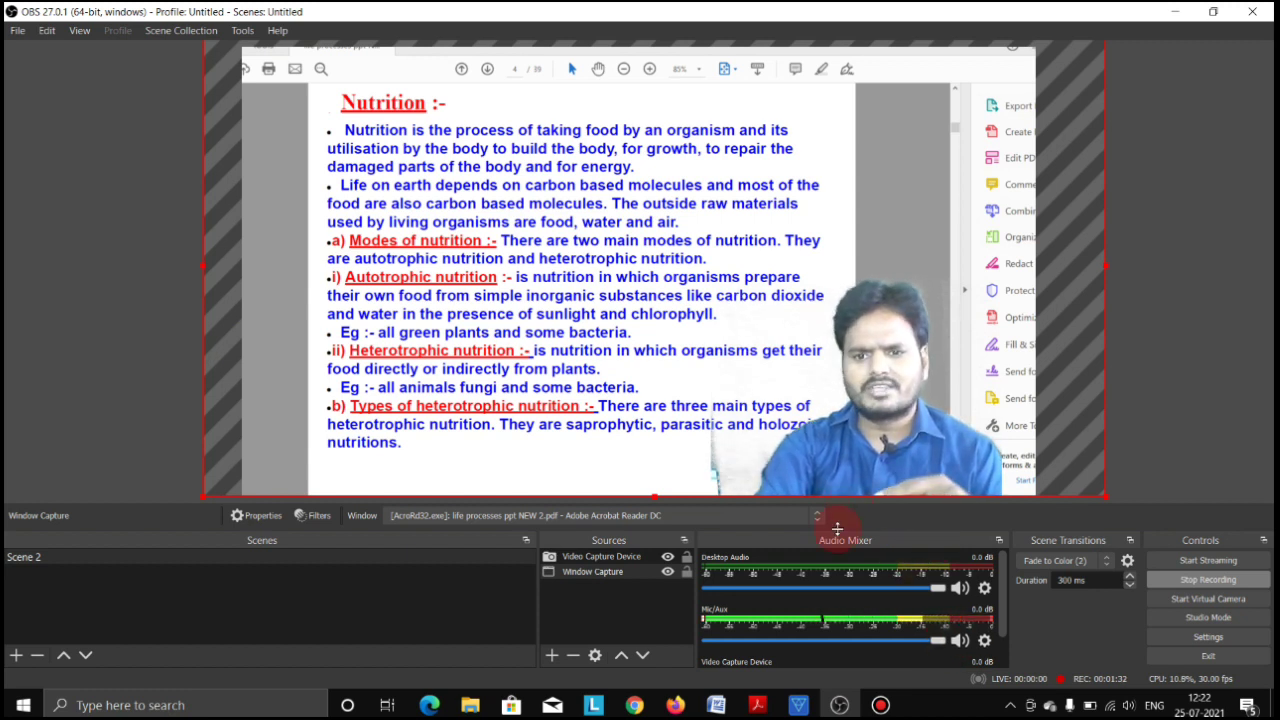
Step: Stop the recording of the PDF lesson
left_click(725, 285)
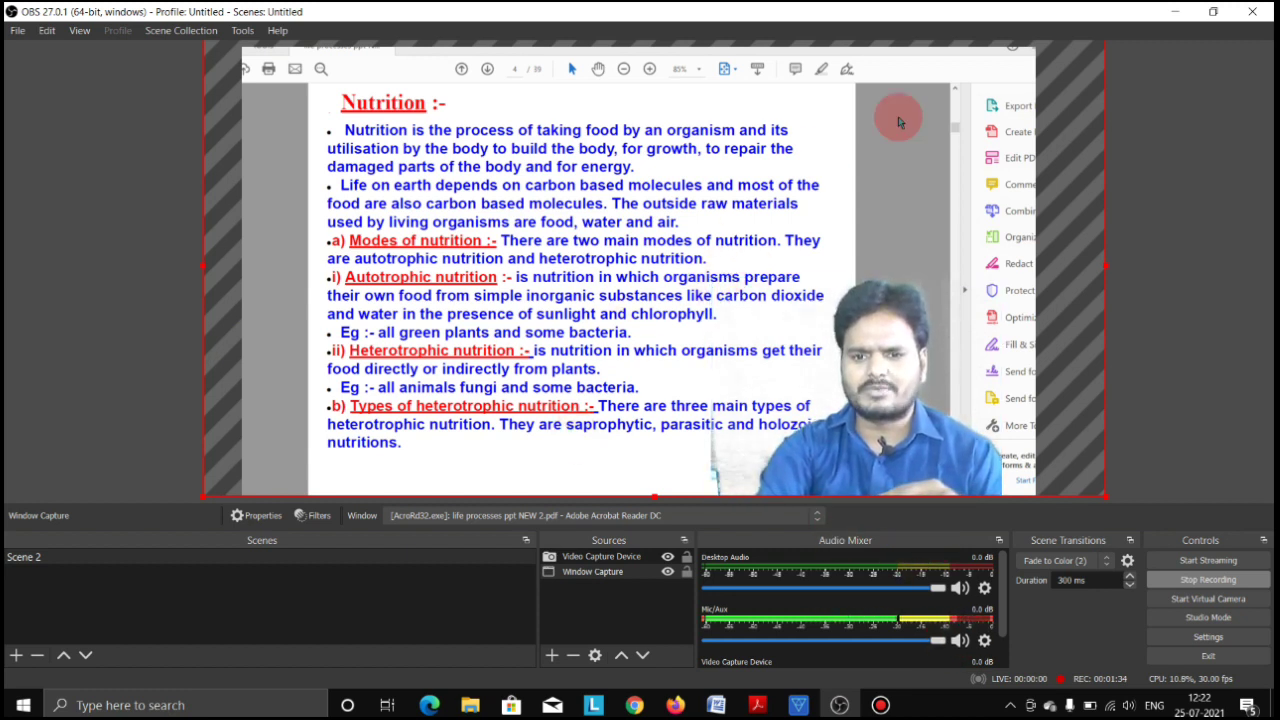
left_click(1237, 233)
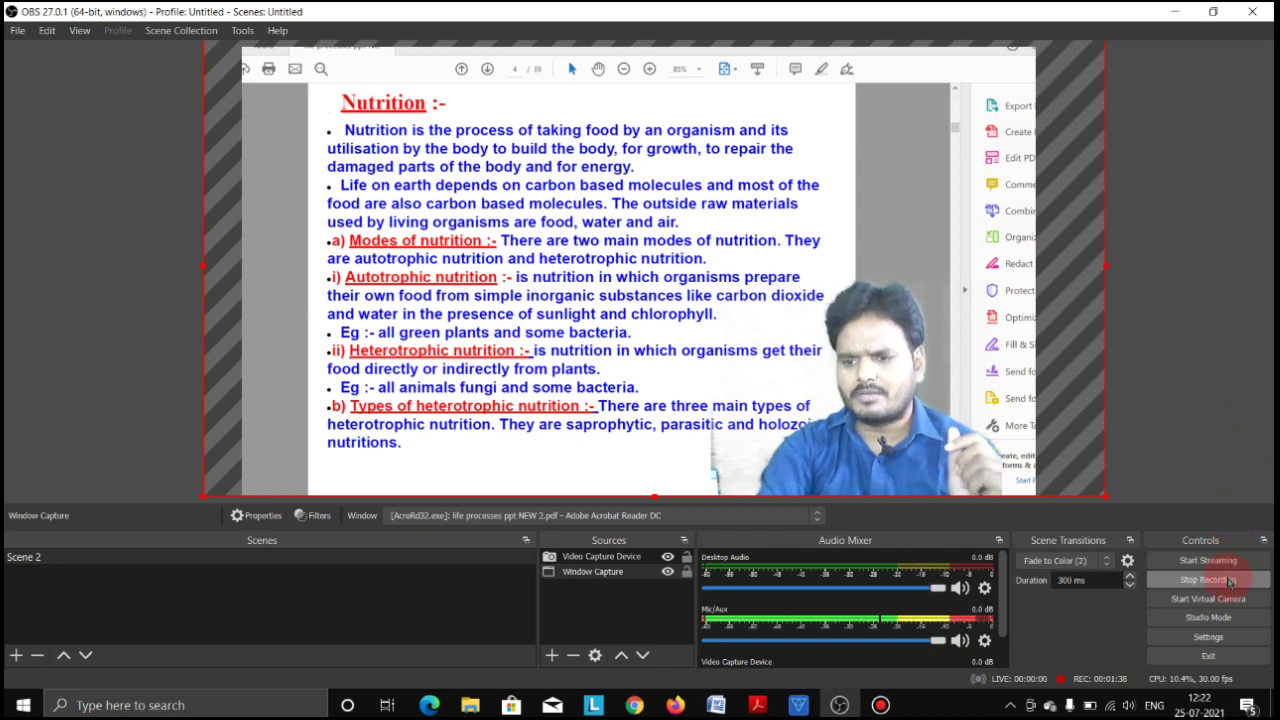
left_click(1230, 582)
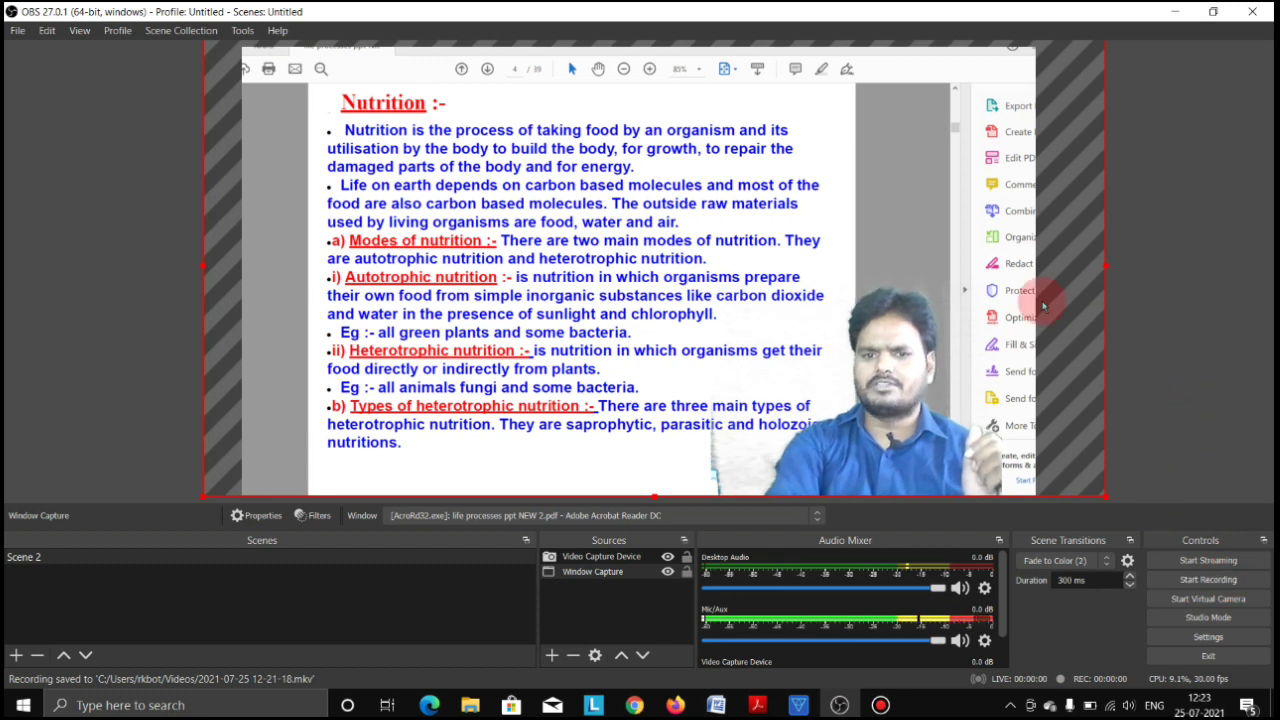
left_click(17, 33)
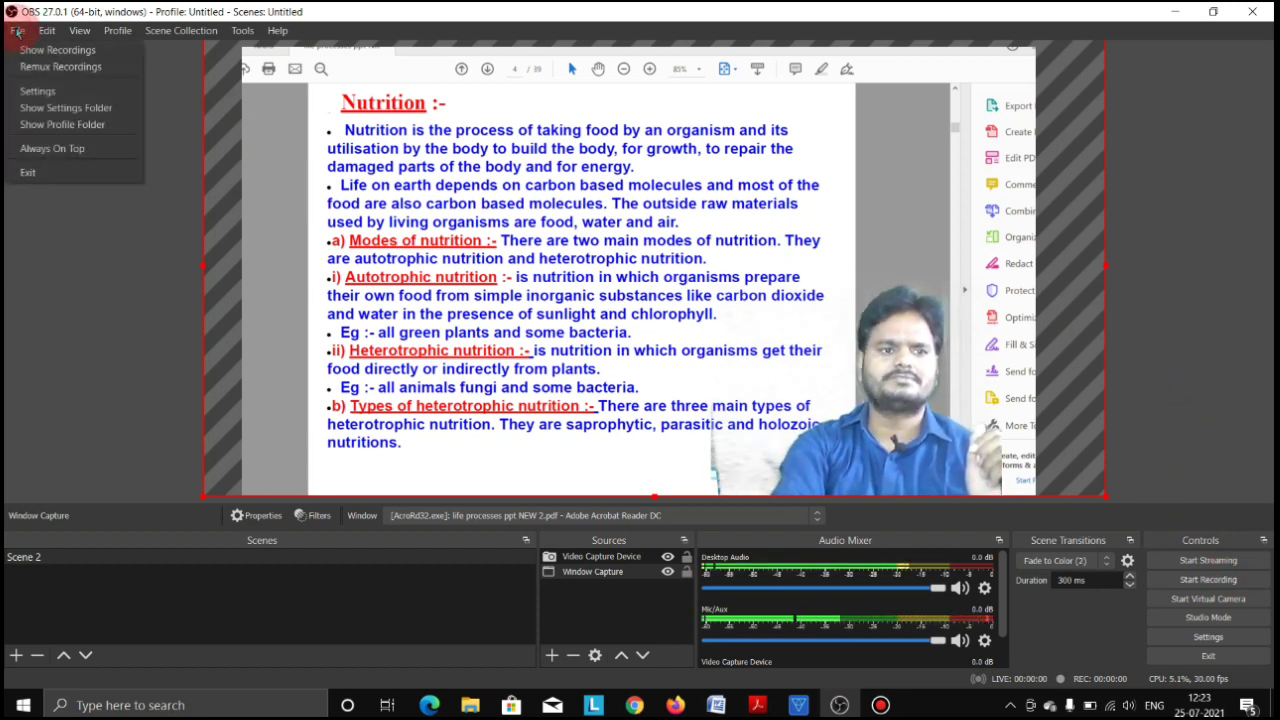
mouse_move(47, 31)
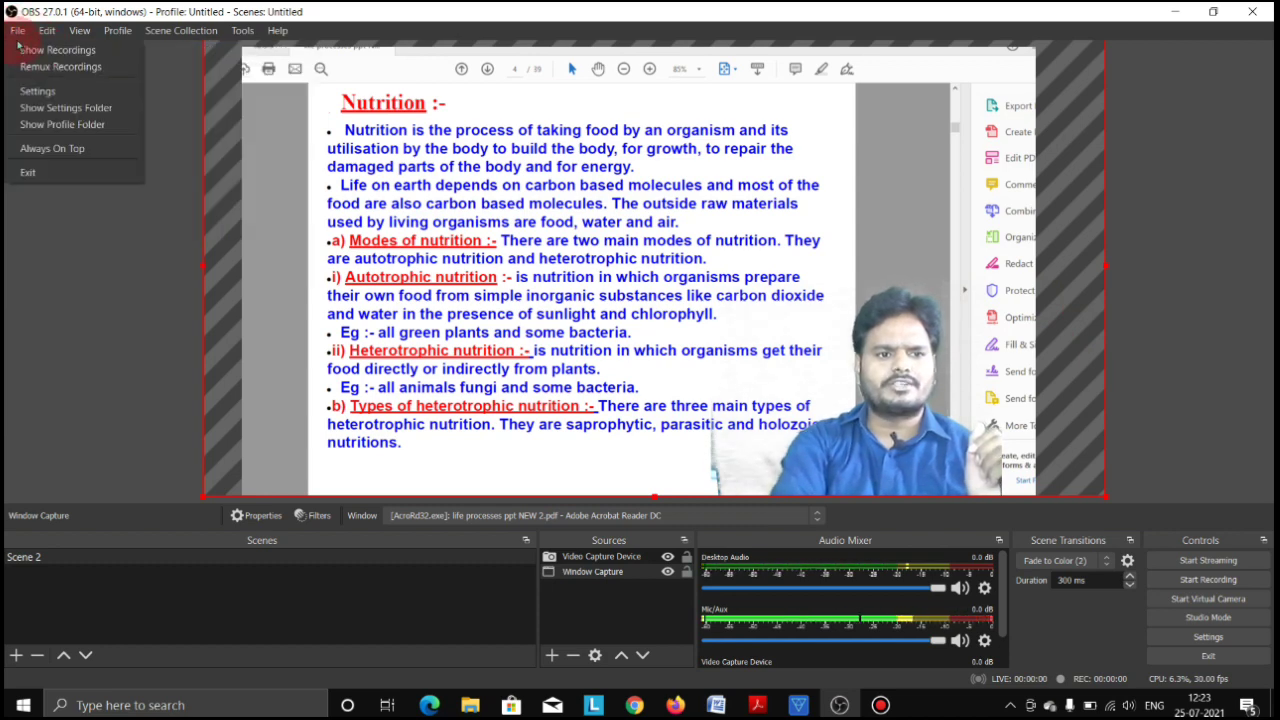
left_click(25, 50)
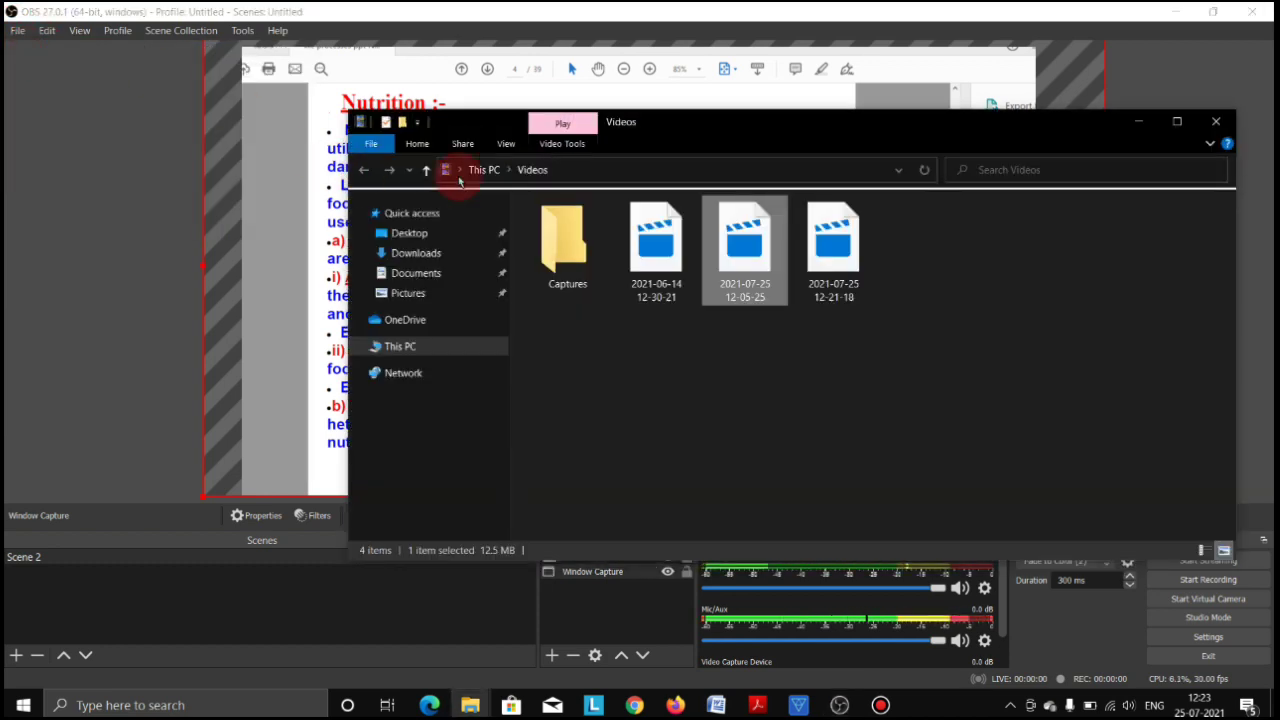
left_click(838, 243)
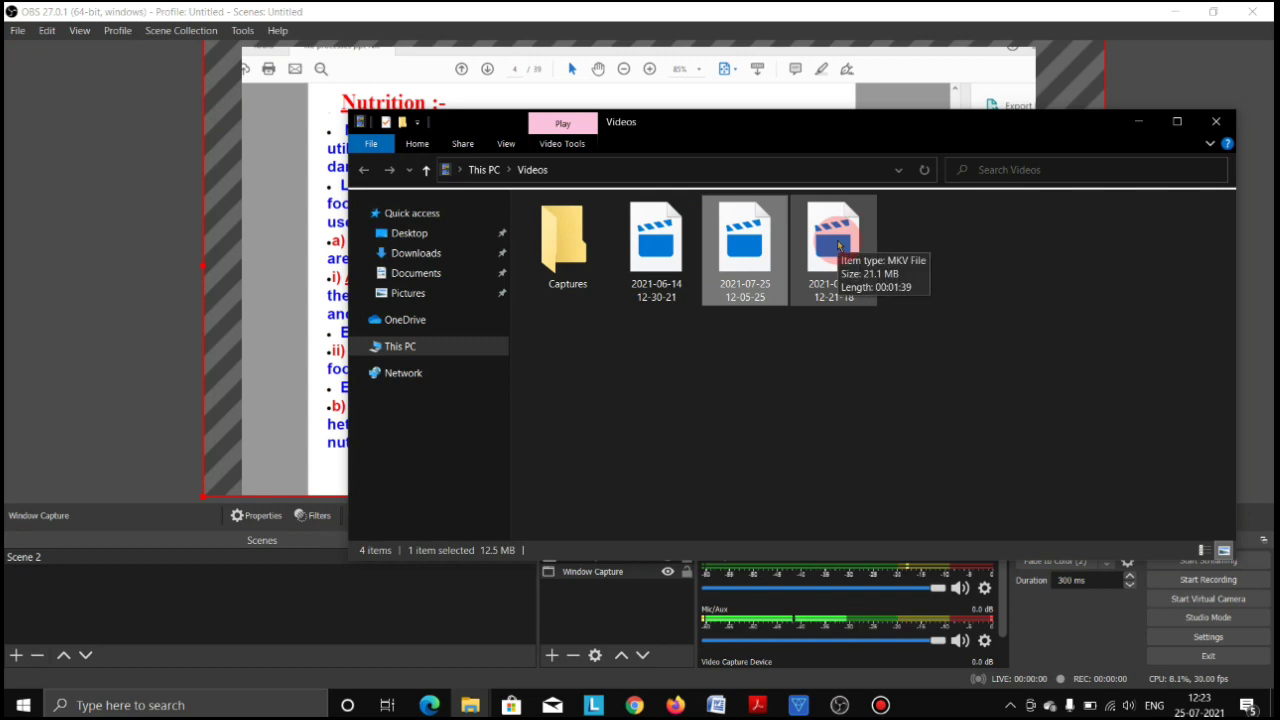
double_click(838, 243)
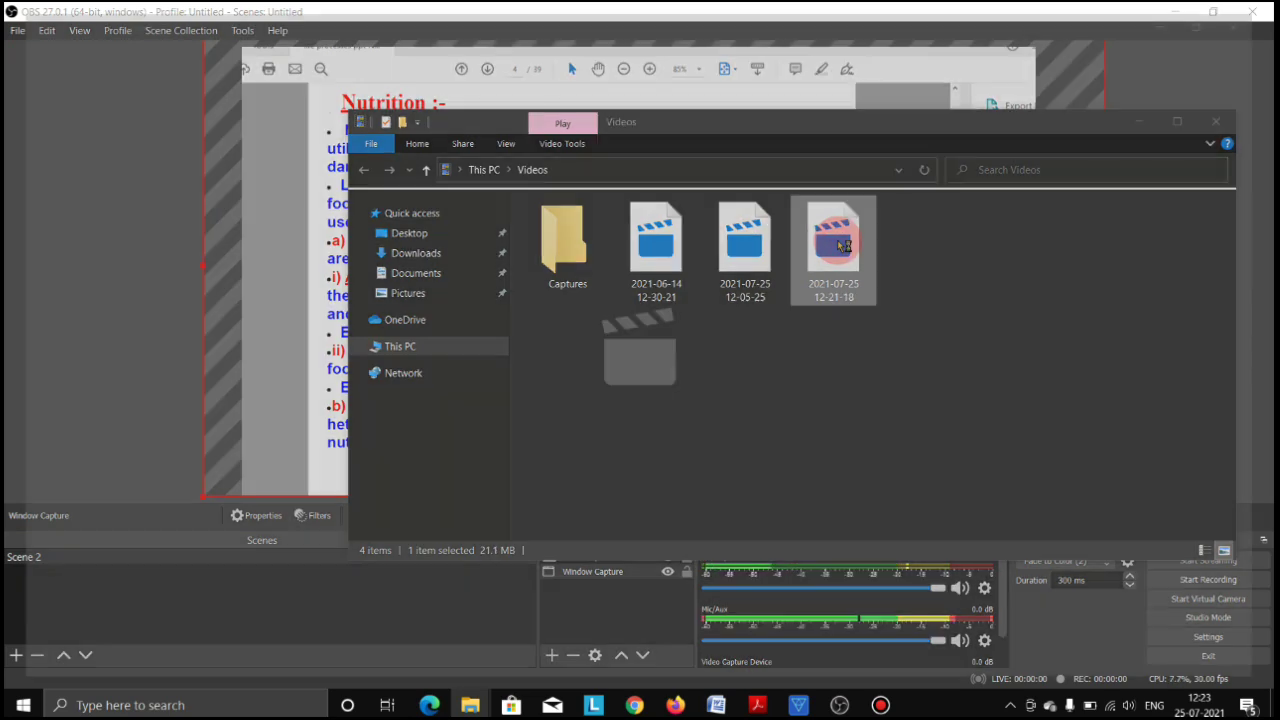